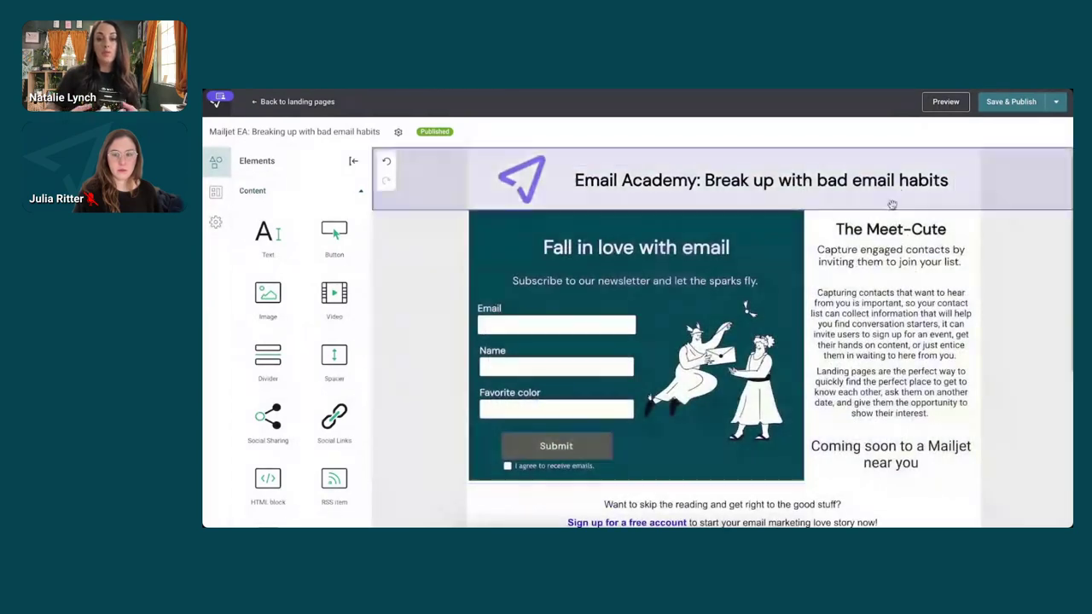
- Replace the header logo with the black Mailjet logo from the saved images library
click(898, 192)
click(967, 162)
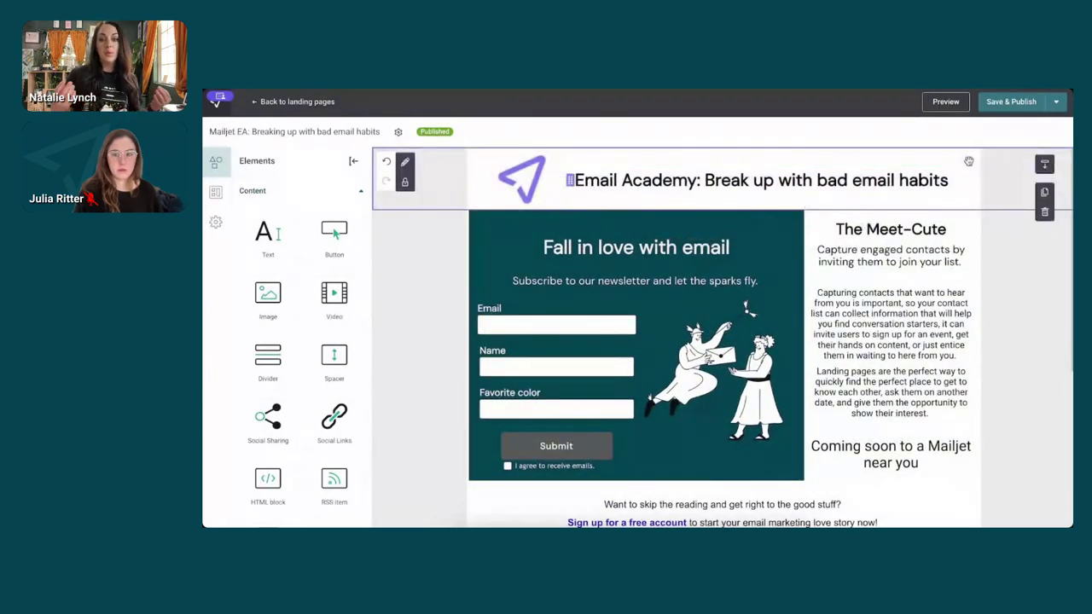
click(406, 162)
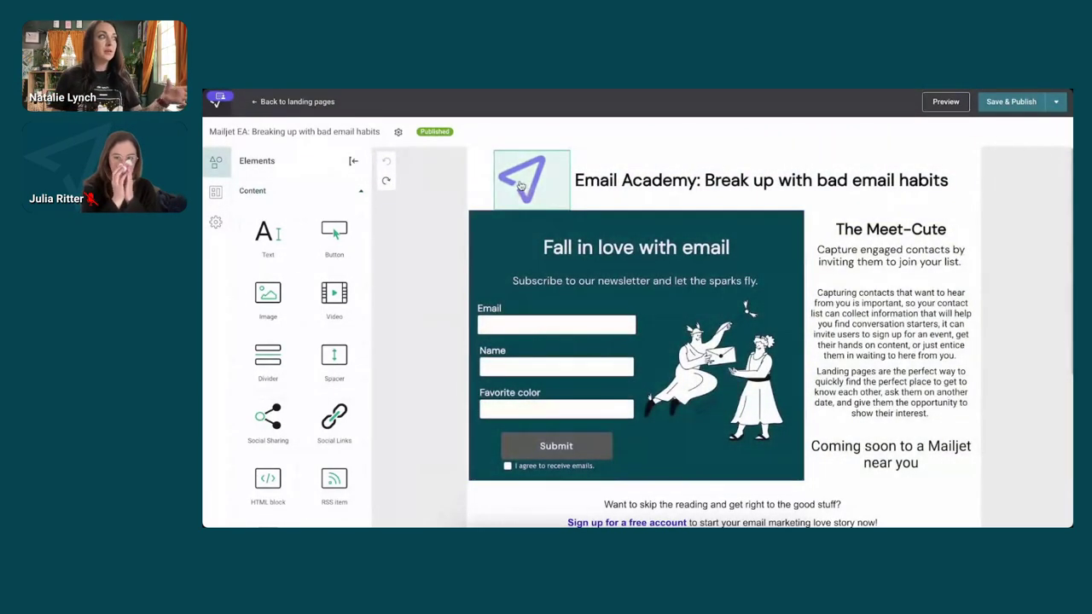
click(523, 181)
click(523, 181)
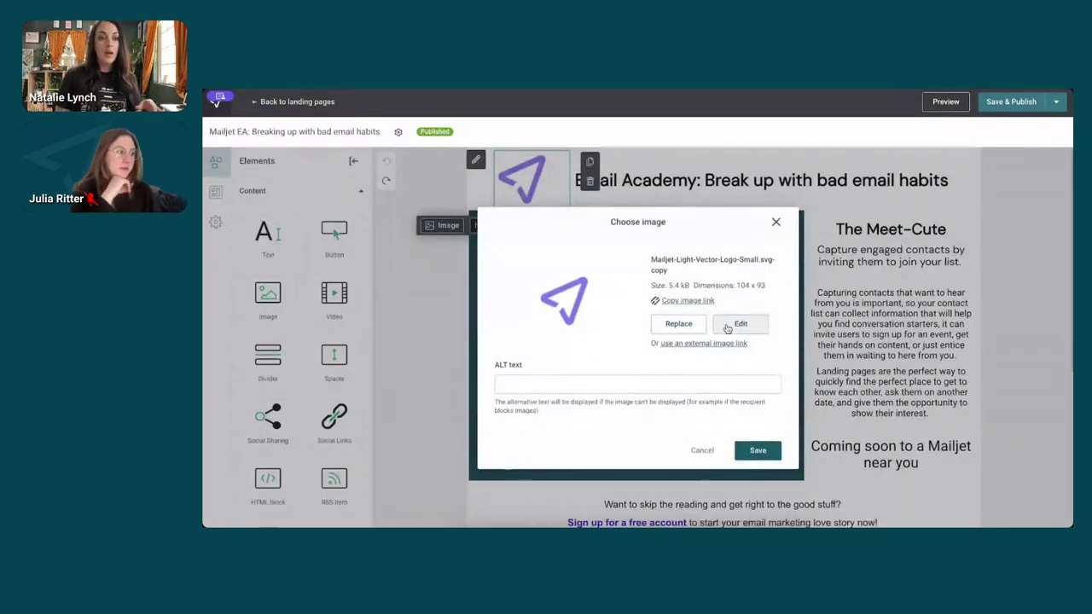
click(680, 323)
scroll(765, 320, down, 3)
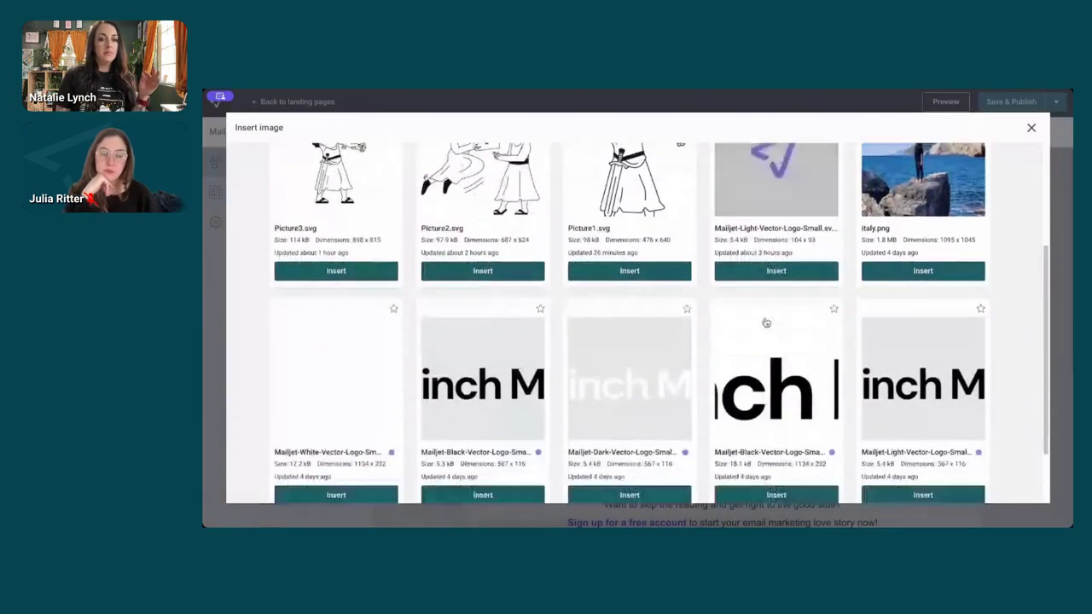
click(454, 483)
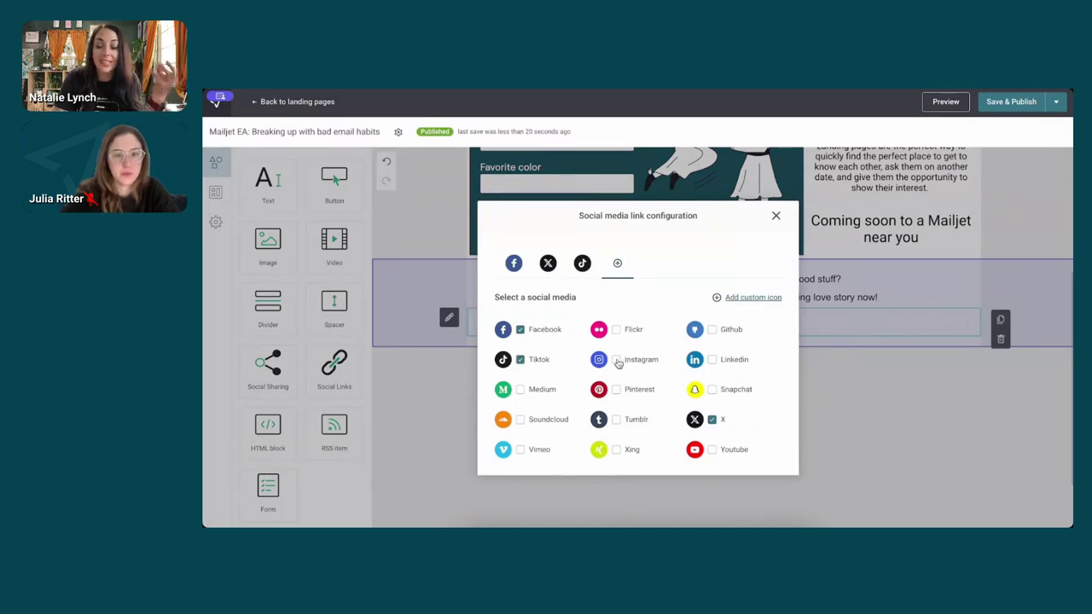
- Add Pinterest to the social icons, then Save & Publish the landing page live
click(617, 390)
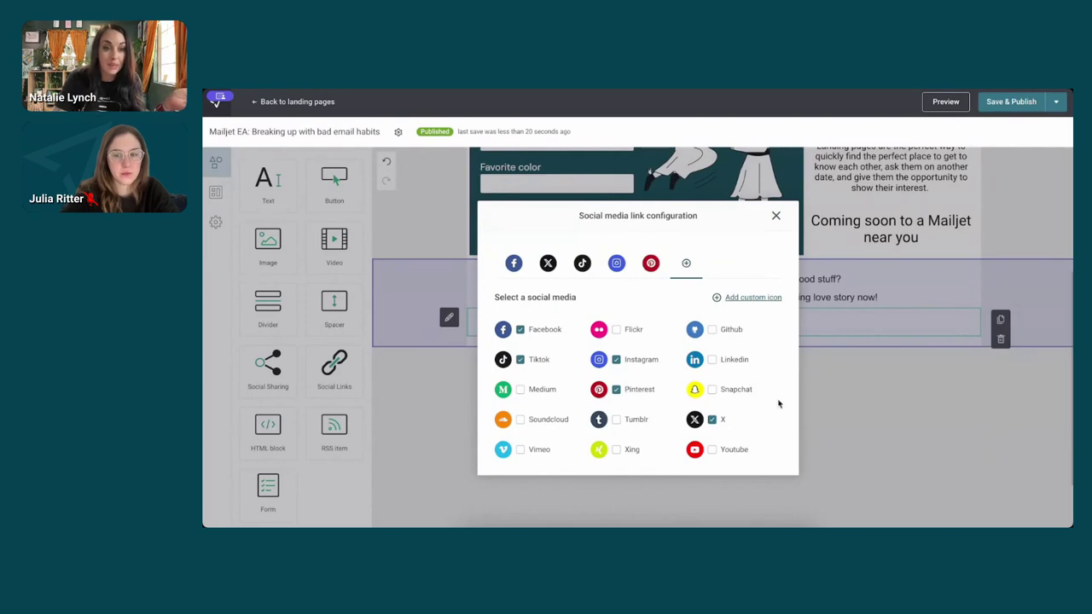
click(776, 219)
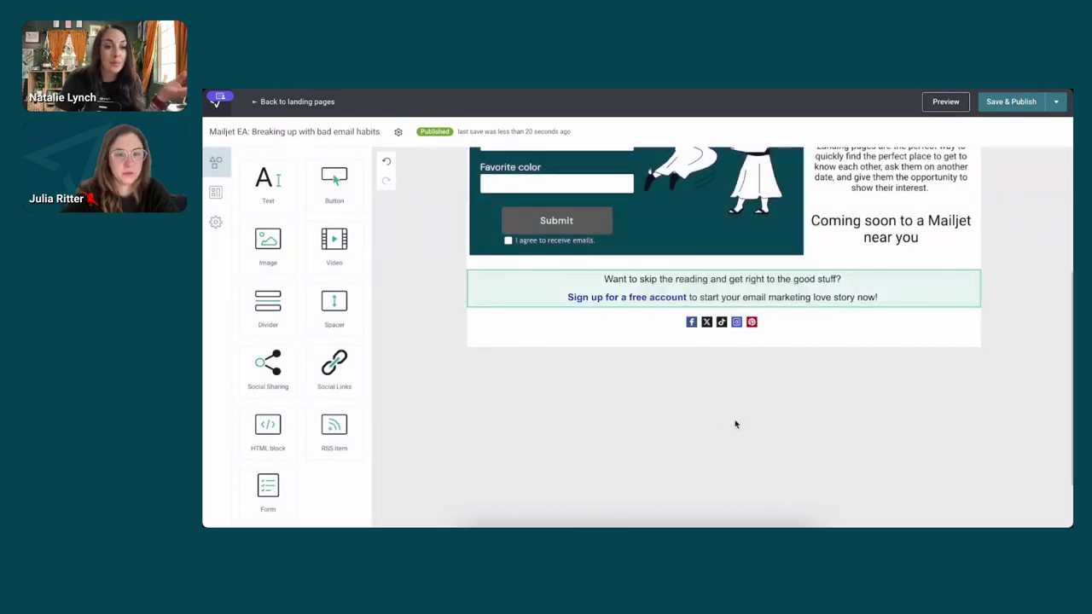
scroll(794, 407, up, 4)
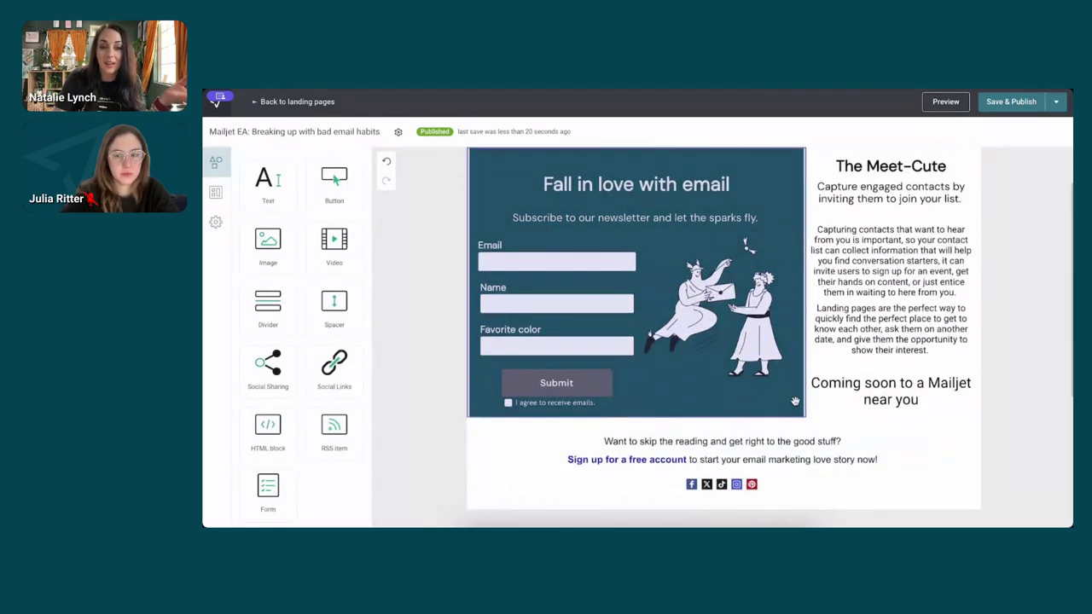
scroll(794, 405, up, 1)
scroll(794, 401, up, 2)
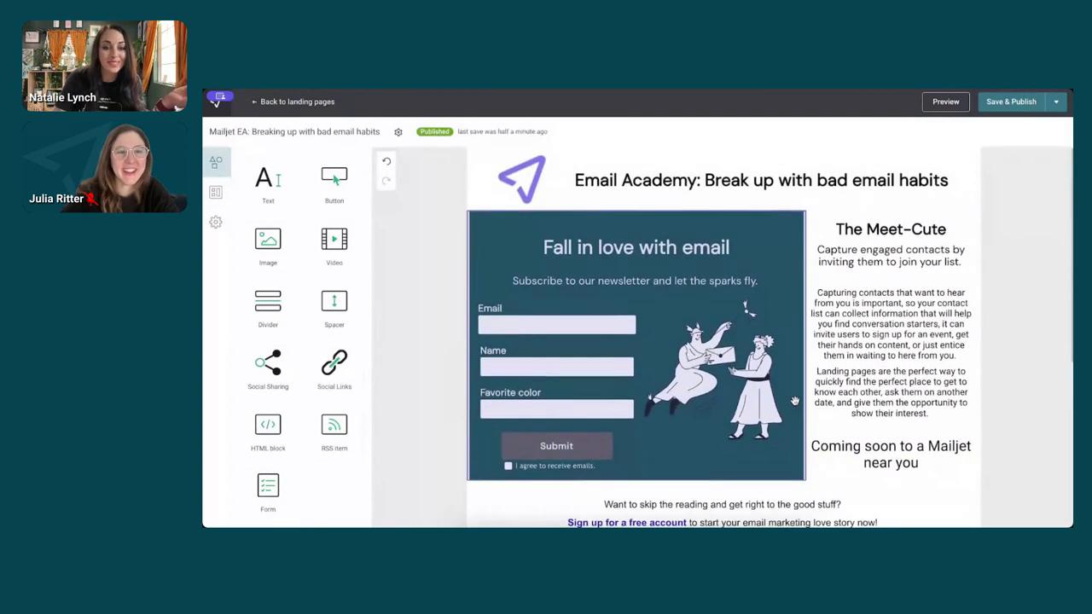
click(1020, 102)
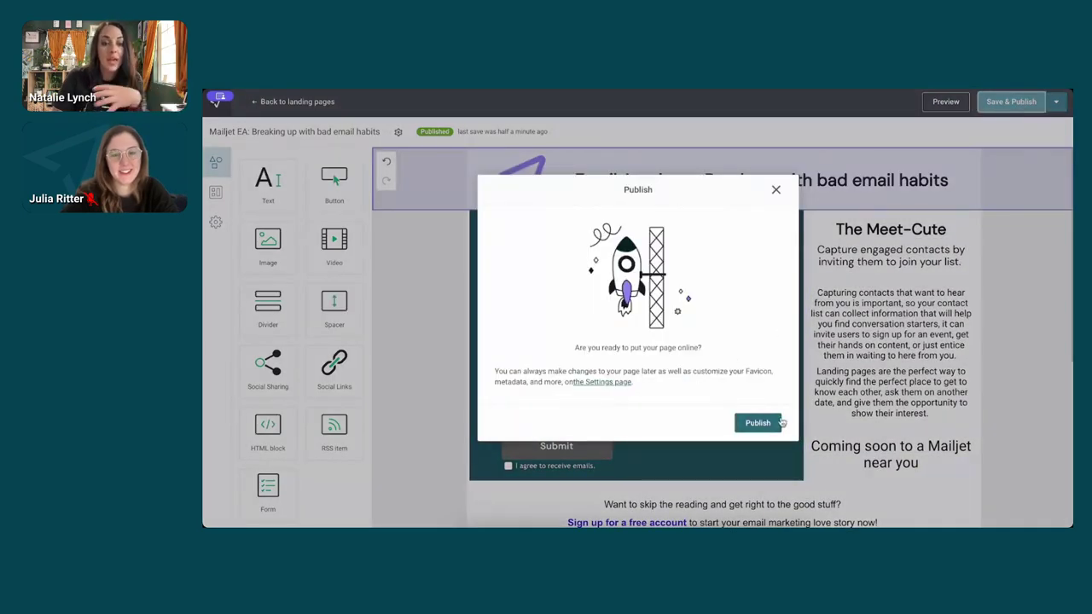
click(773, 423)
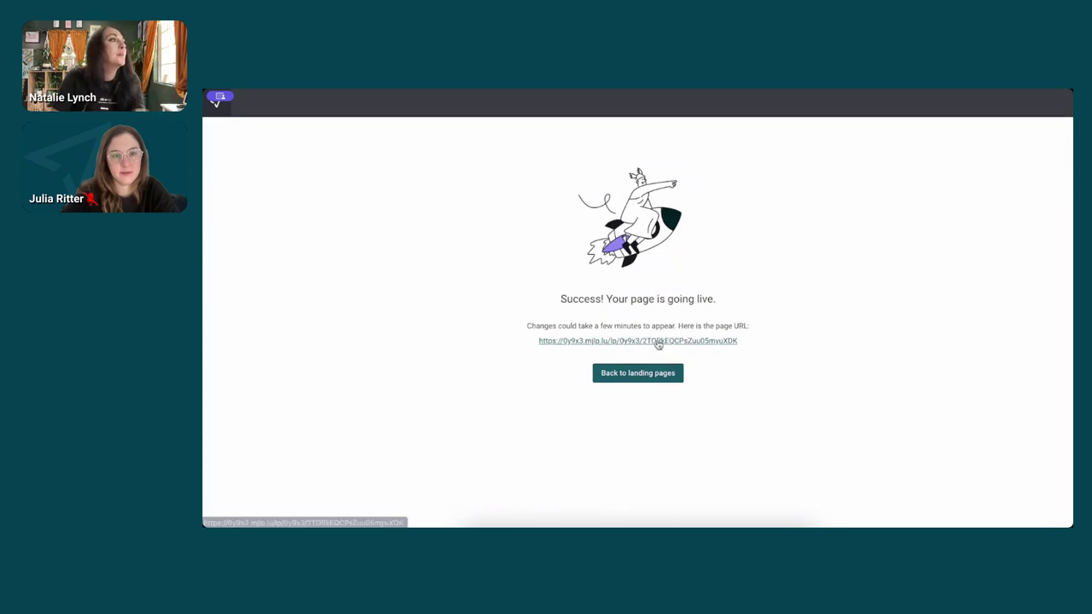
- On the live page, submit a test signup with an email, name, favourite colour Green and email consent
click(655, 341)
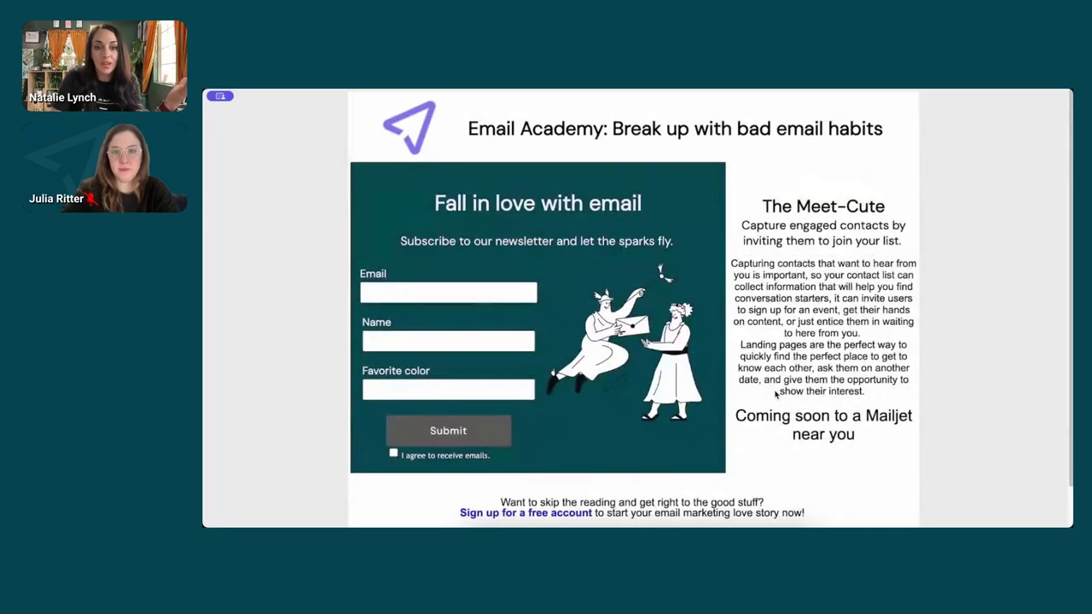
scroll(775, 393, down, 1)
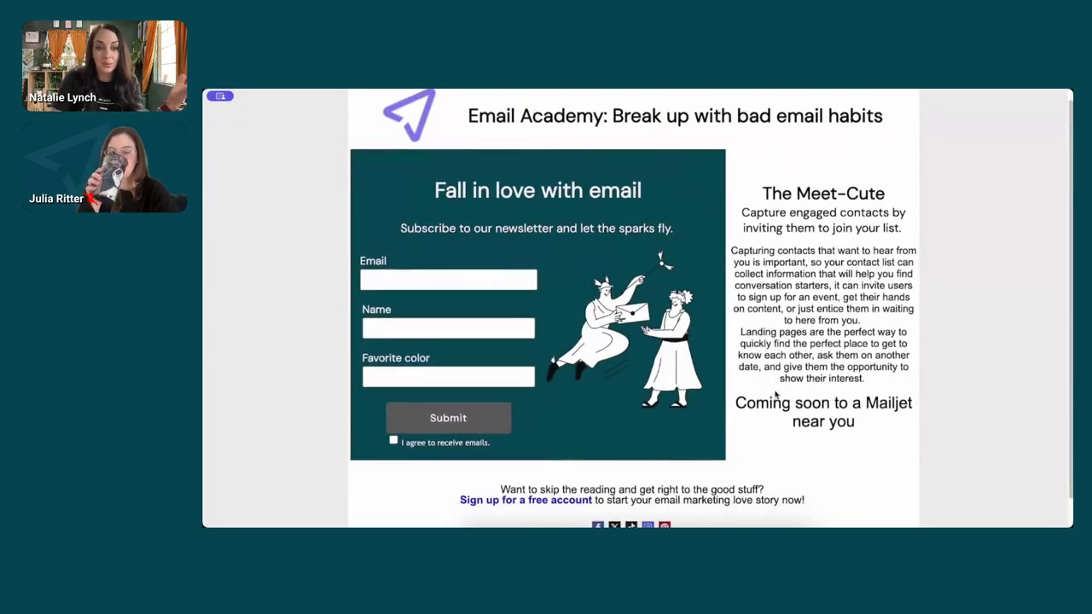
scroll(775, 393, up, 1)
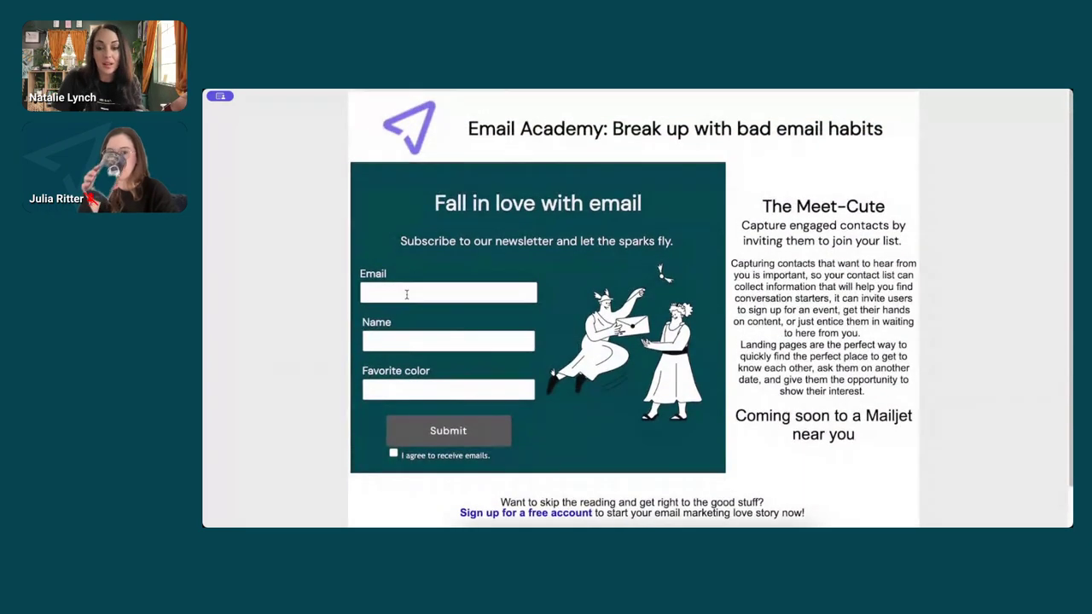
click(448, 292)
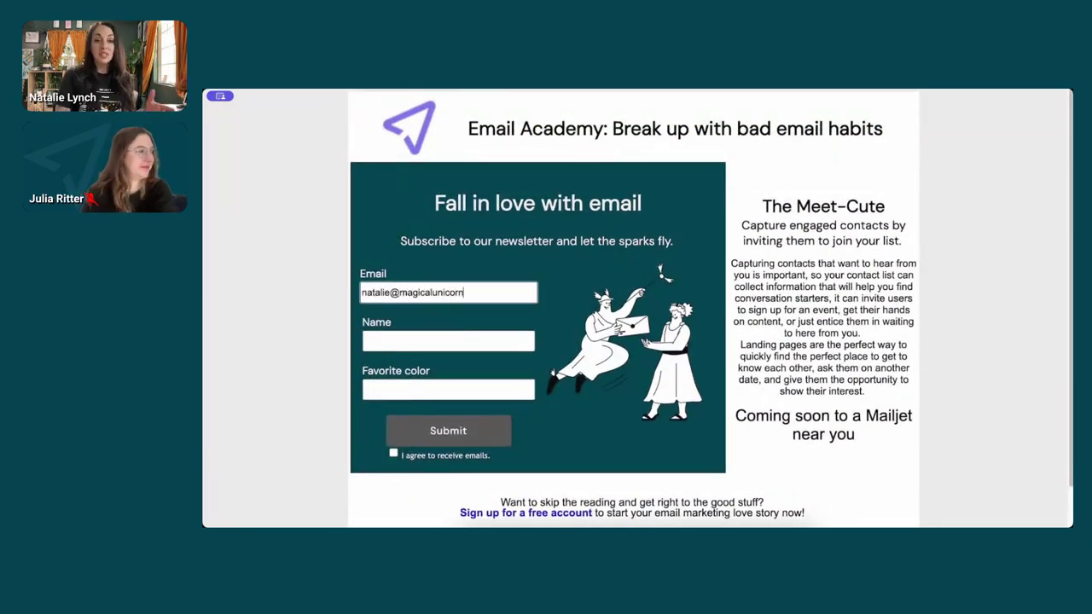
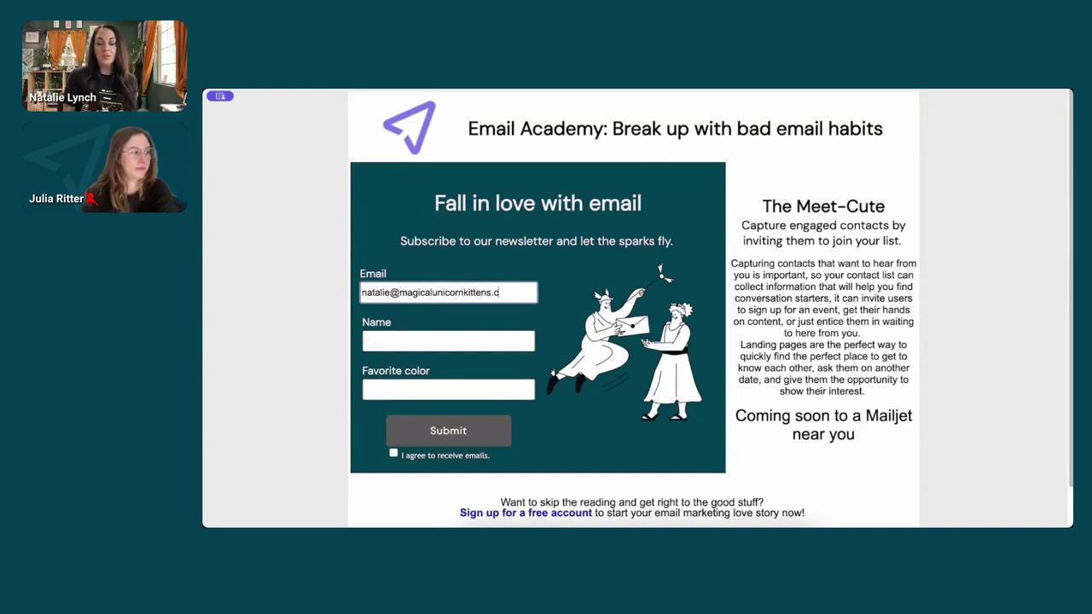
key(Tab)
text(Natalie)
key(Tab)
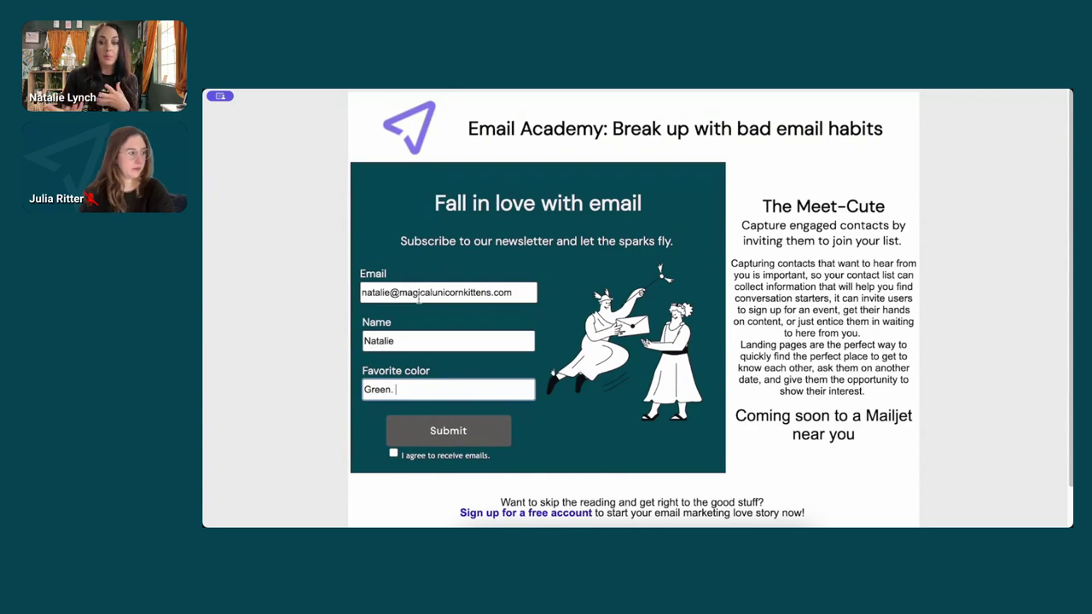
click(393, 456)
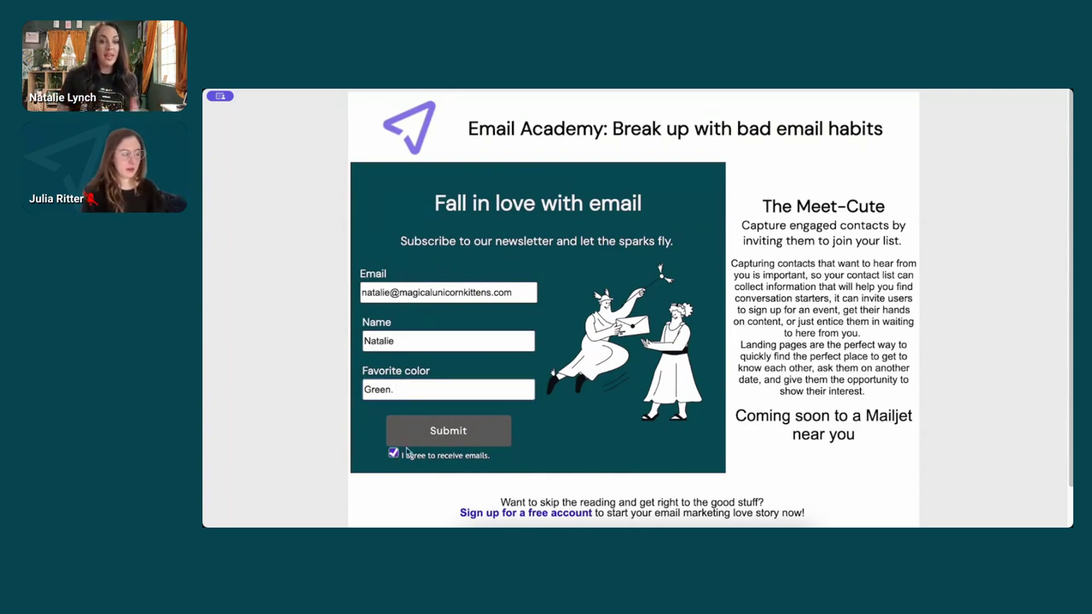
click(452, 429)
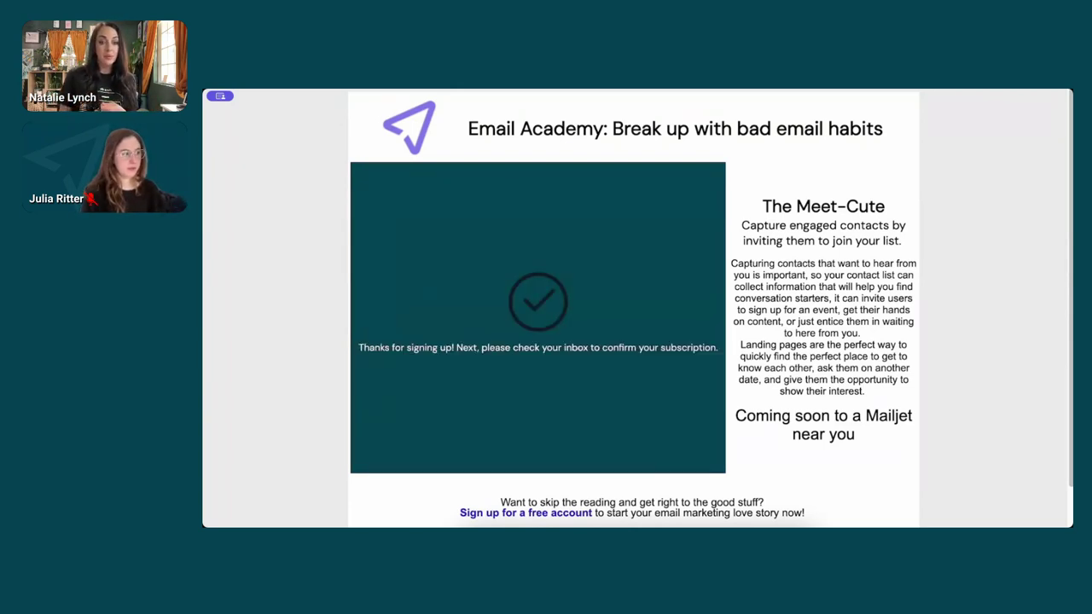
- Check the It's a Match! confirmation email, then return to the Mailjet home dashboard
key(alt+Tab)
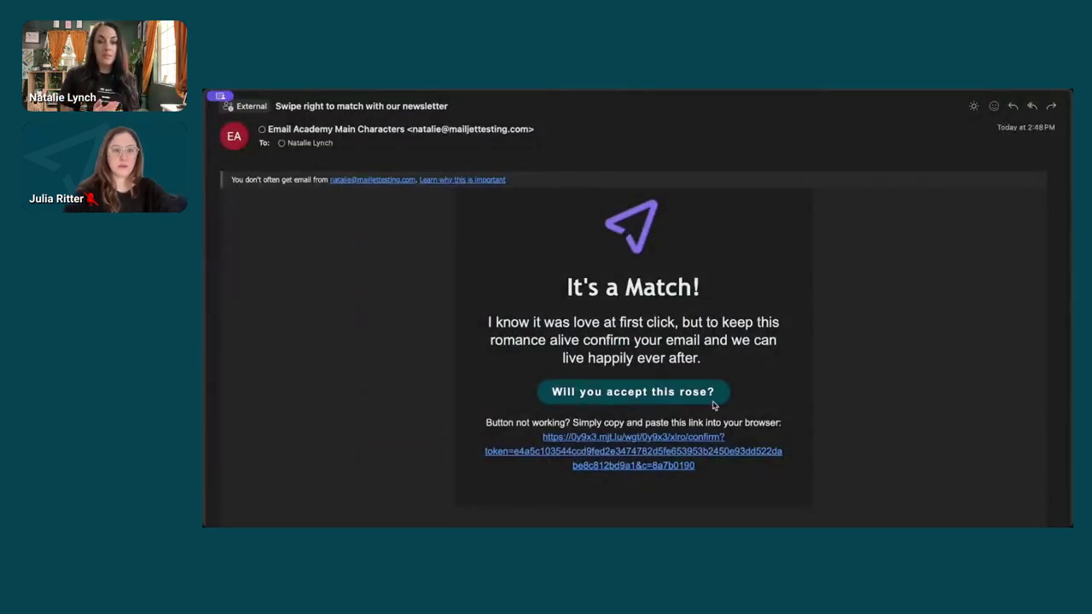
key(alt+Tab)
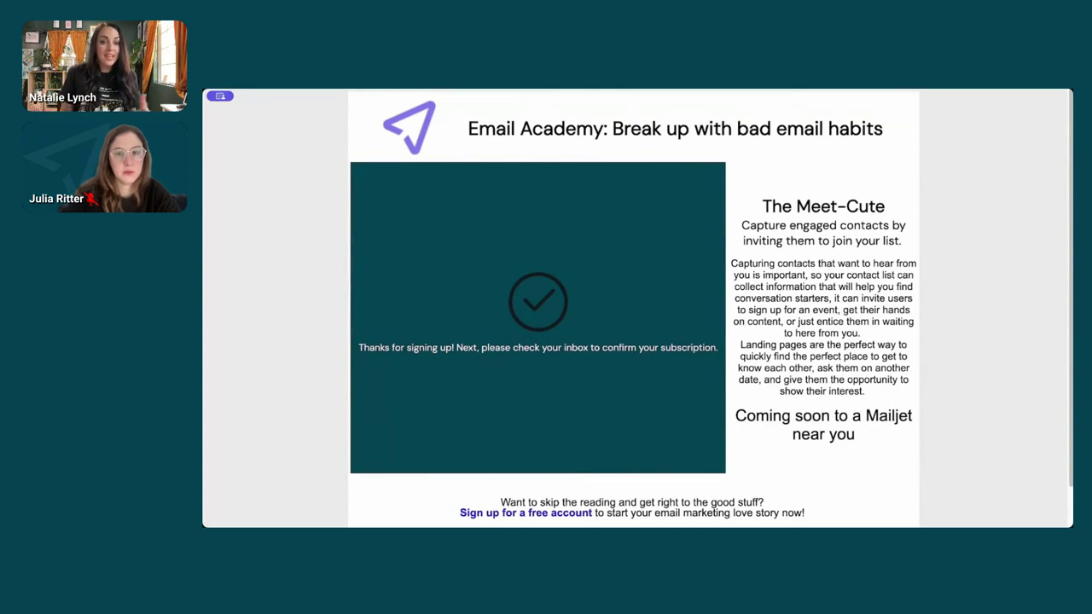
key(alt+Tab)
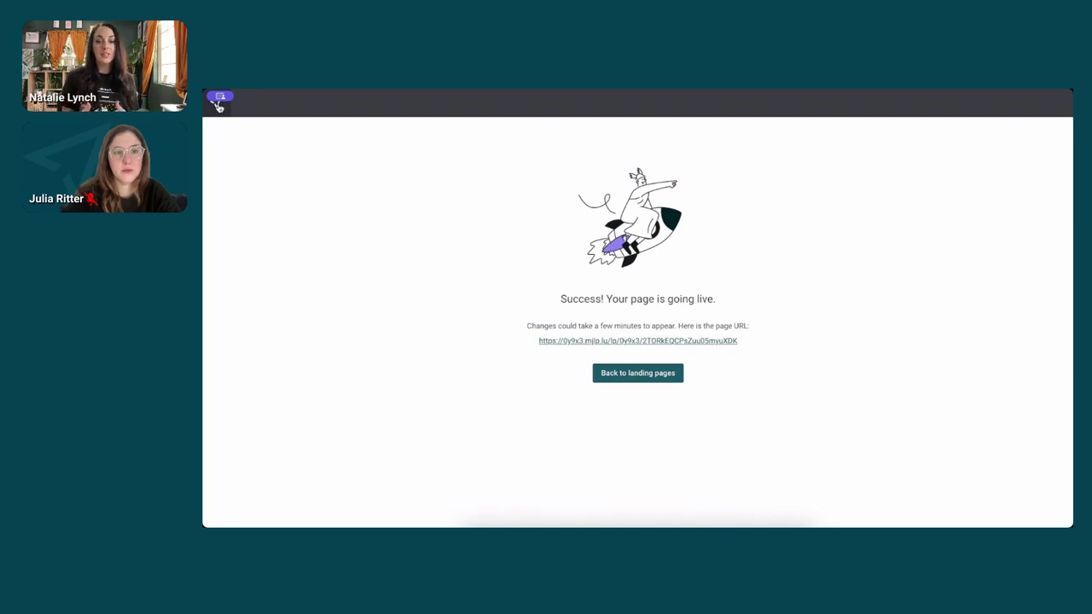
key(alt+Tab)
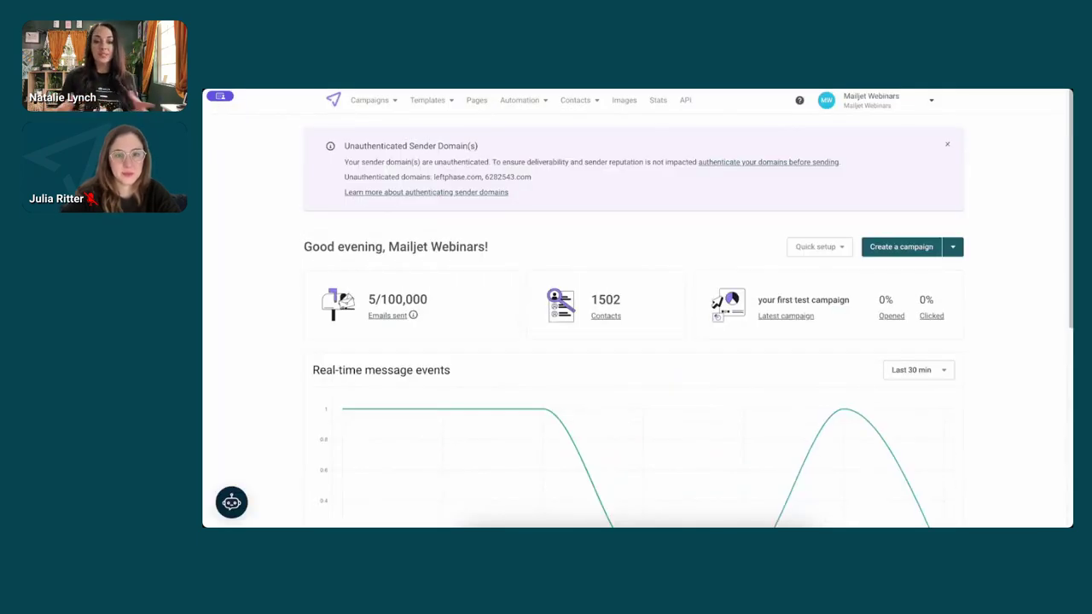
mouse_move(365, 441)
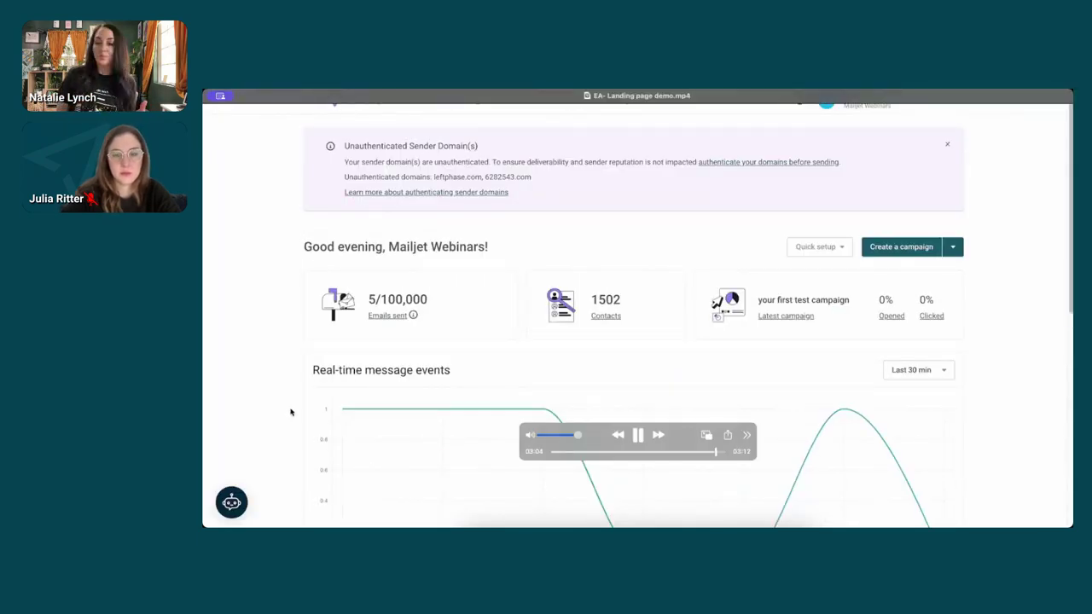
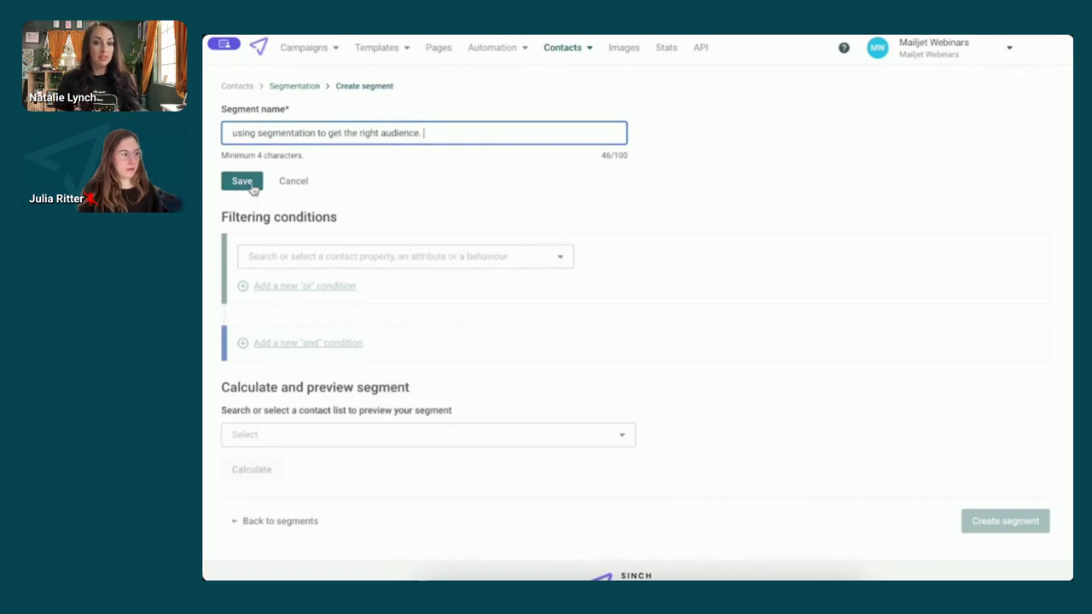
- Save the segment name 'using segmentation to get the right audience.'
click(251, 187)
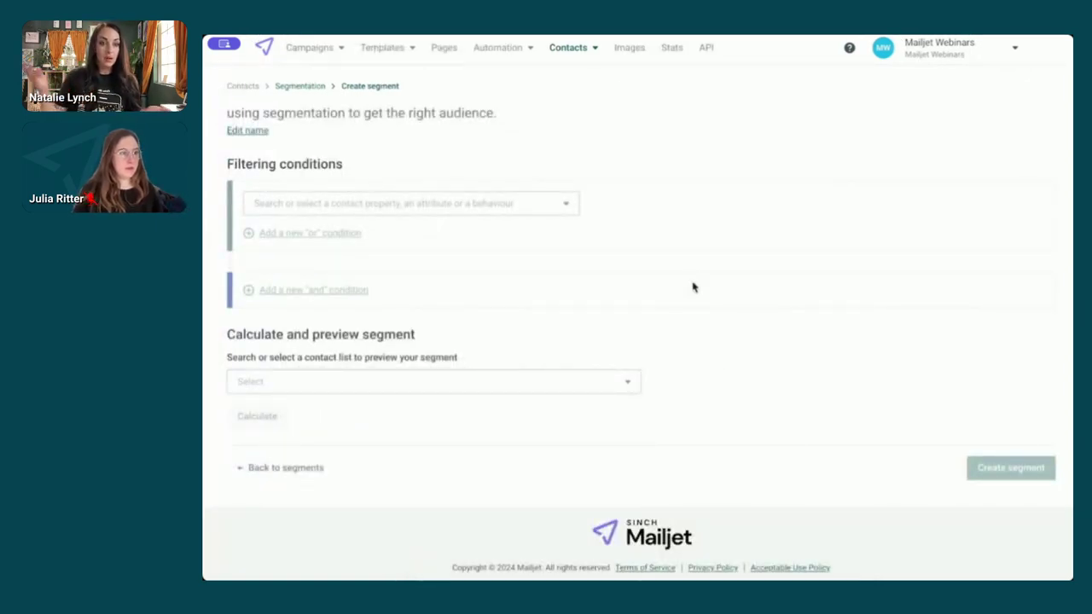
- Try the Clicked in the campaign, Opened in the last and Subscribed in the last condition types
click(566, 209)
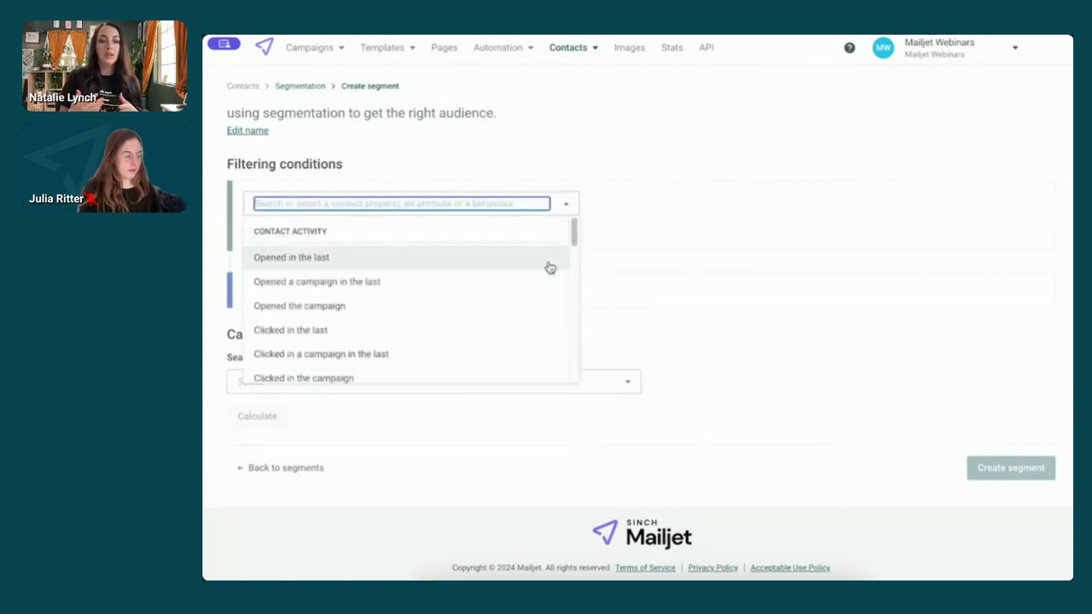
scroll(550, 268, down, 2)
scroll(550, 268, down, 6)
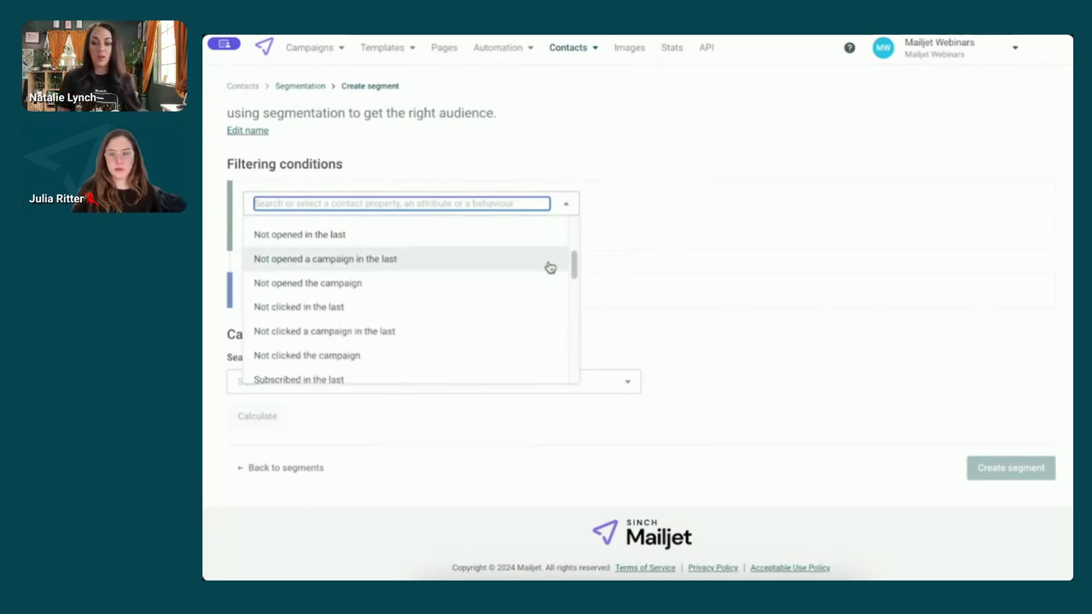
scroll(550, 267, up, 2)
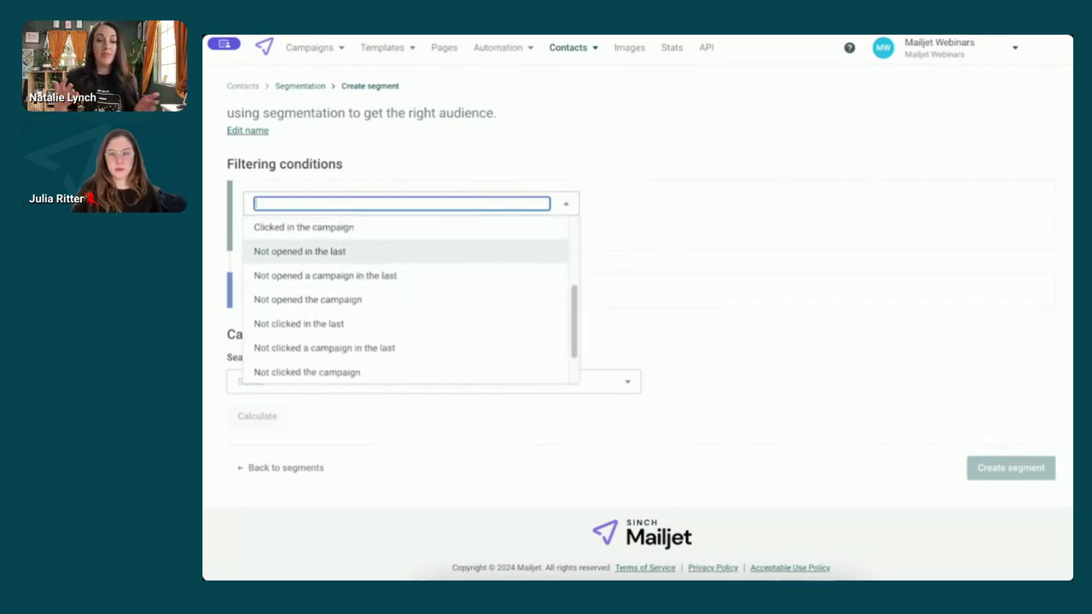
click(518, 249)
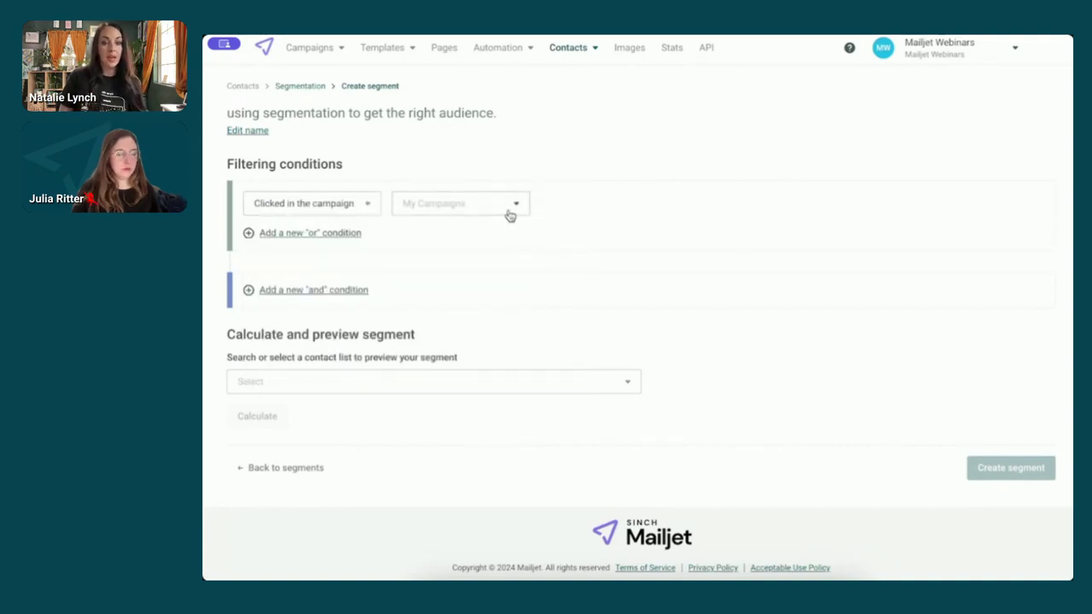
click(507, 212)
scroll(492, 290, down, 3)
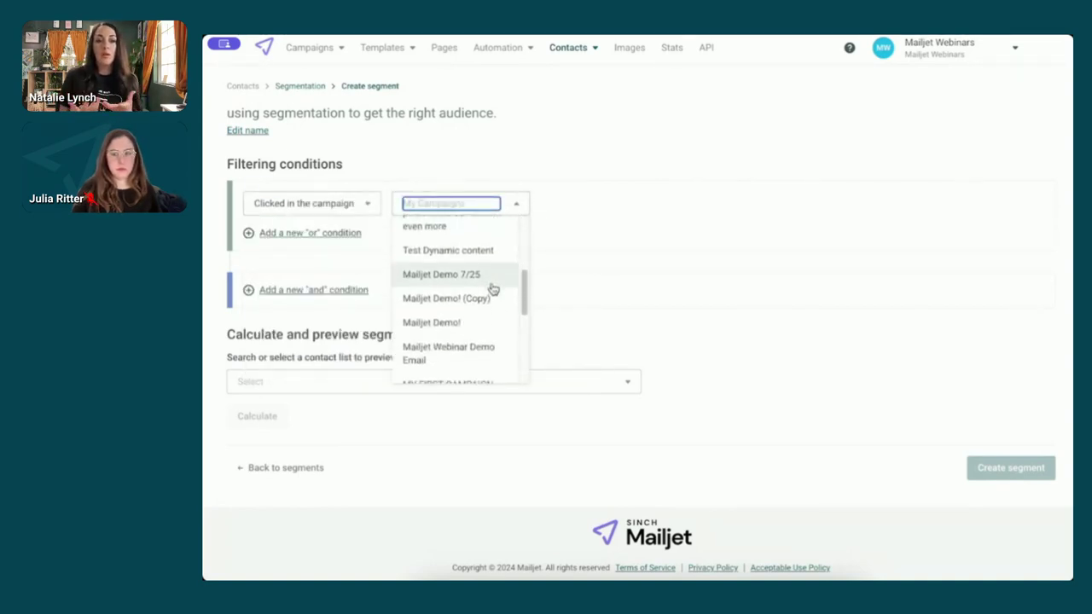
scroll(493, 290, down, 4)
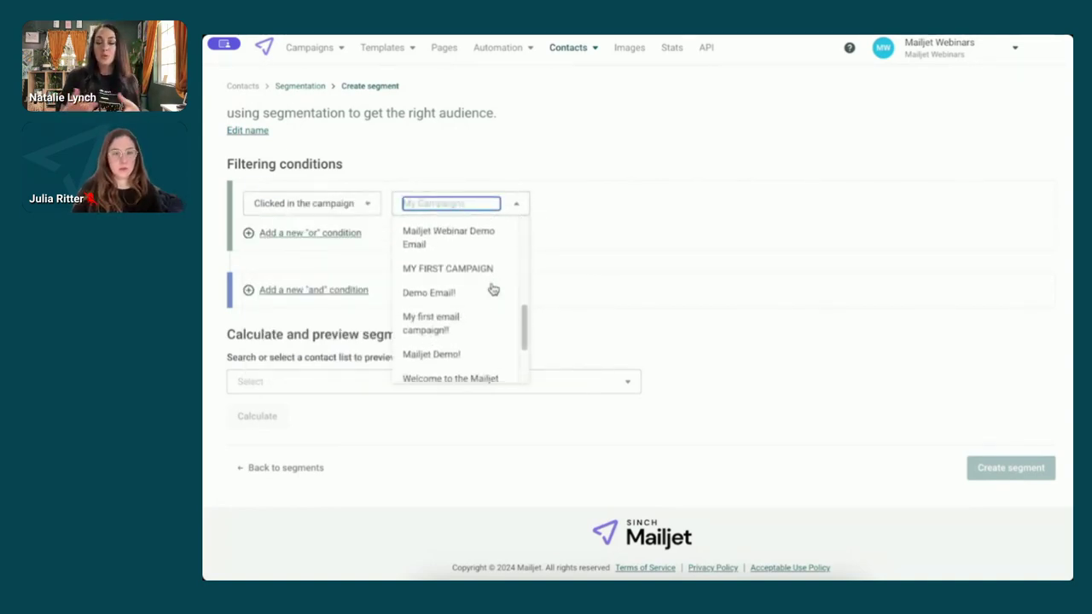
scroll(493, 290, down, 3)
click(365, 213)
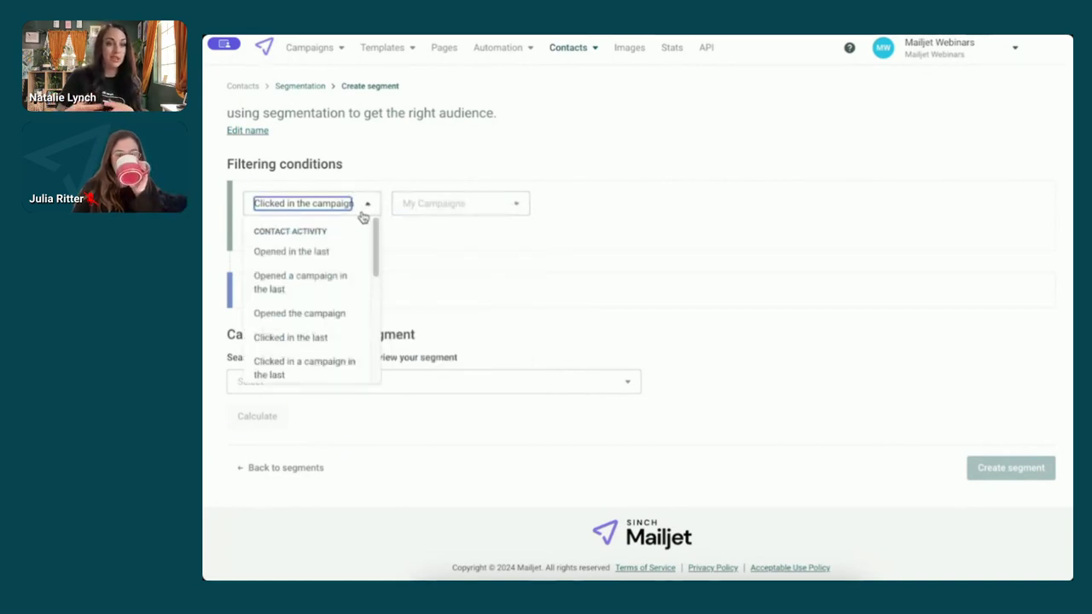
click(319, 251)
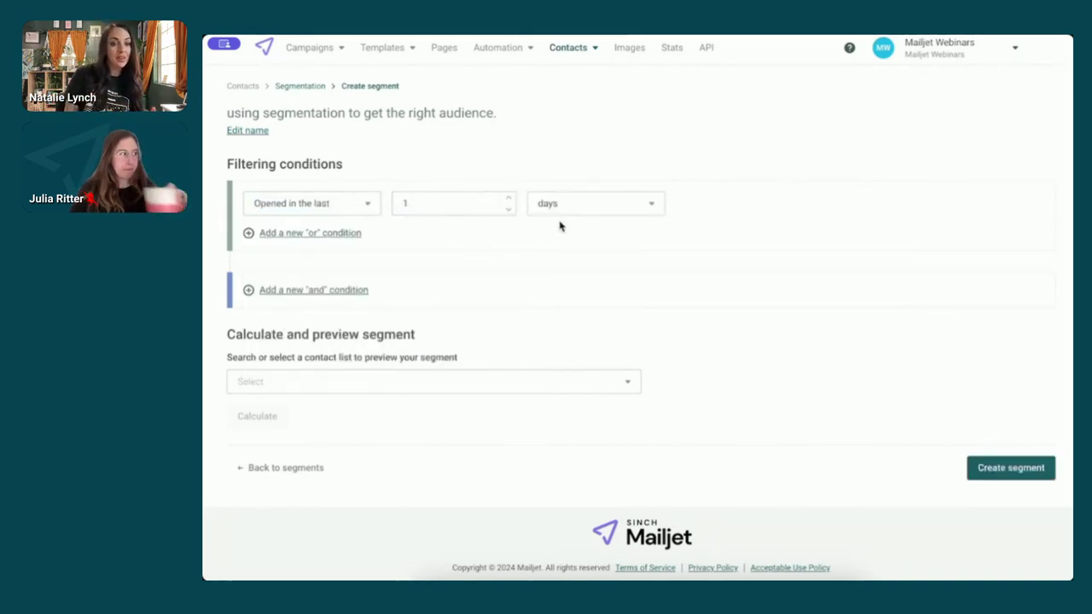
click(355, 212)
scroll(341, 281, down, 5)
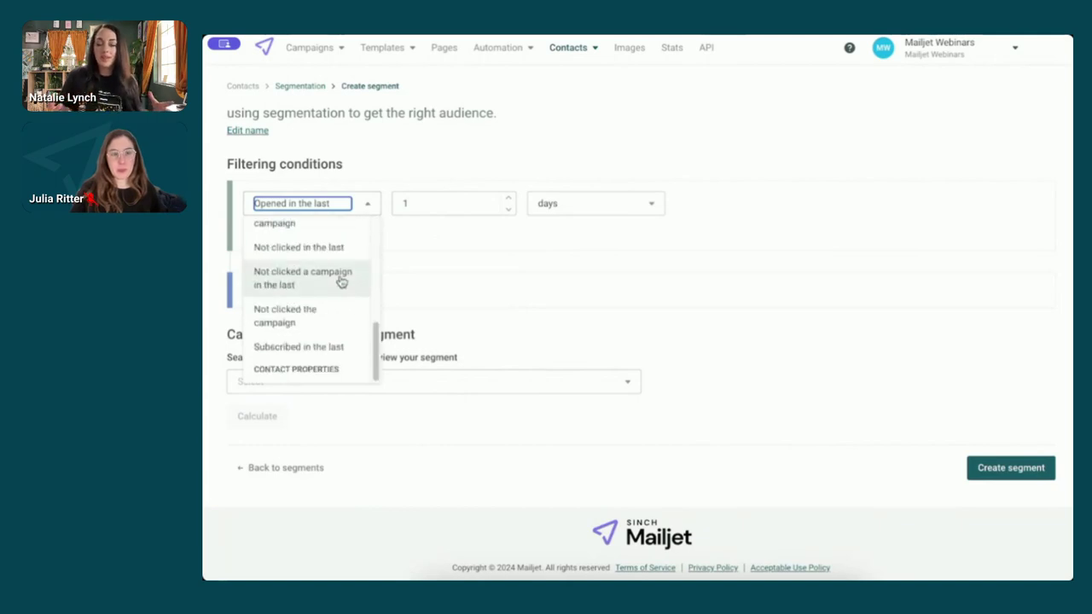
click(310, 347)
click(514, 208)
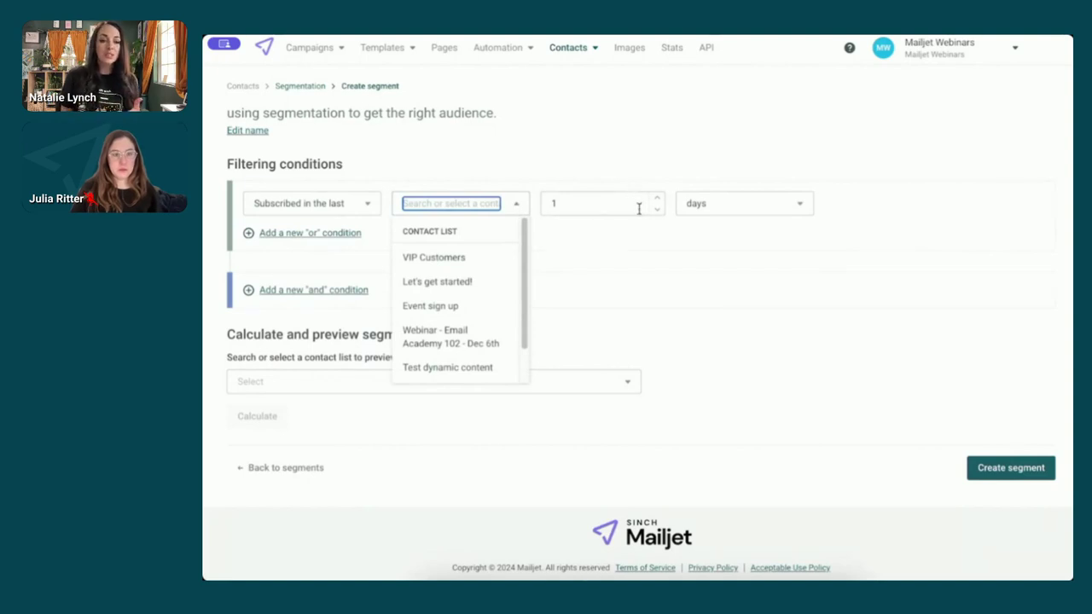
click(592, 230)
- Set the condition to Not clicked in the last 1 months and preview against the Webinar - Email Academy 102 - Dec 6th list
click(354, 209)
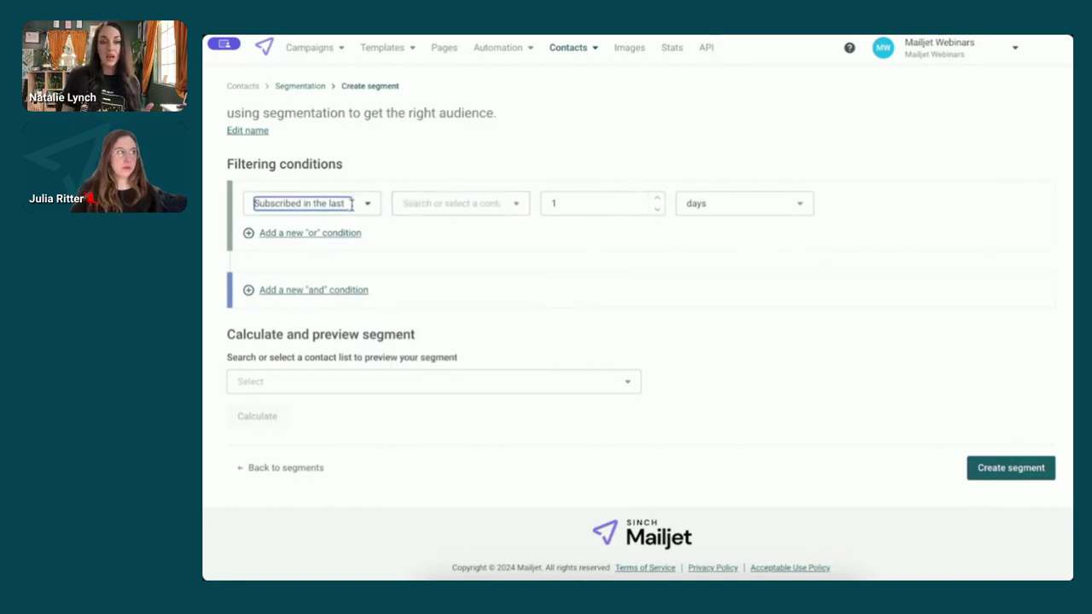
scroll(336, 248, down, 5)
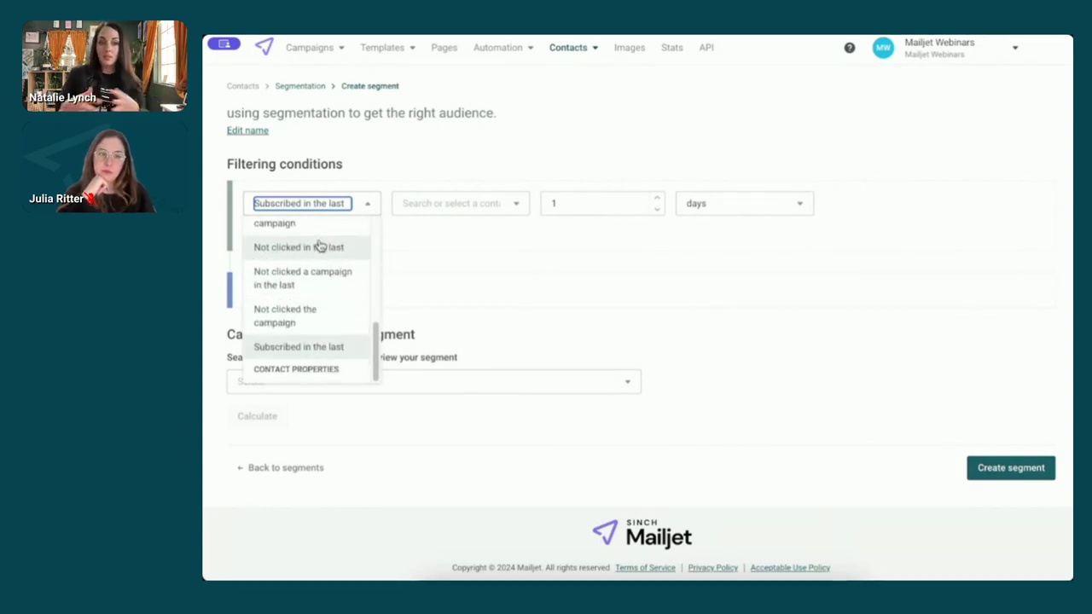
click(317, 248)
click(549, 206)
click(599, 257)
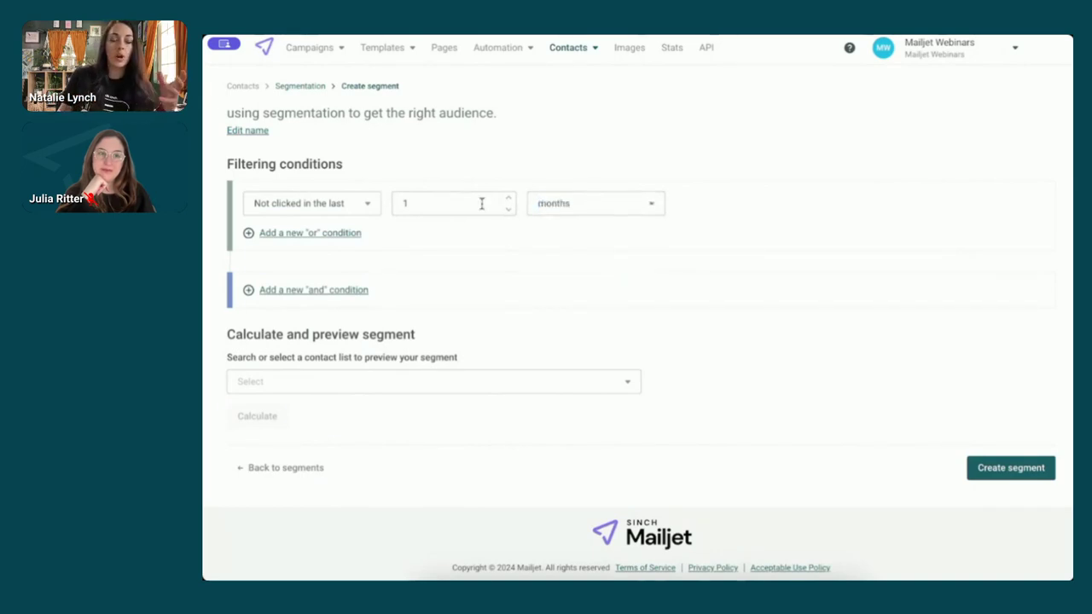
click(339, 382)
click(333, 484)
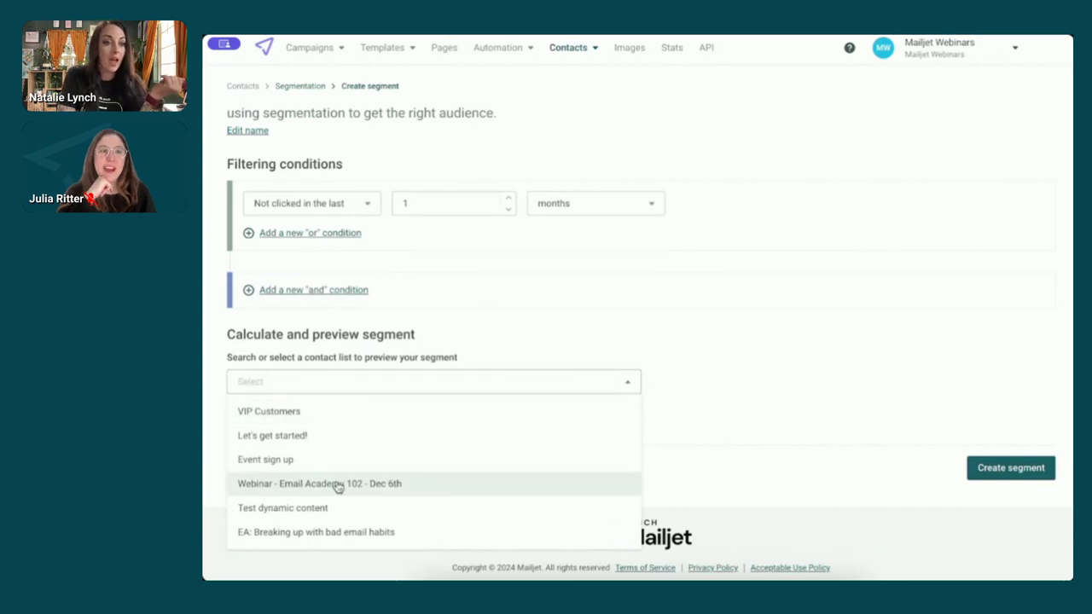
- Calculate the segment: 1149 contacts match (100%), with a 10-contact sample. Then add an 'and' condition
click(268, 421)
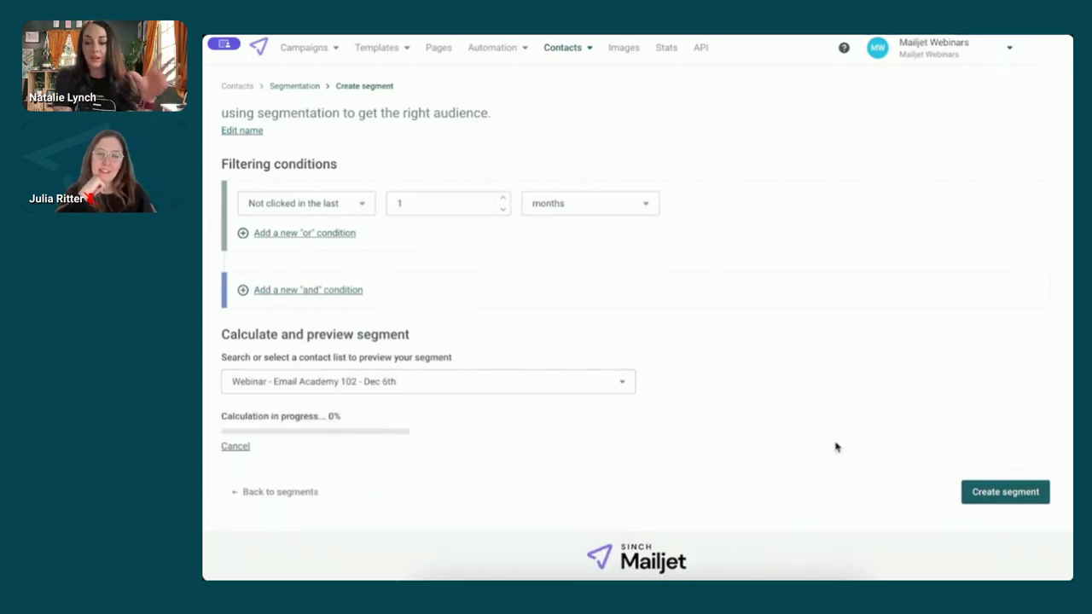
scroll(884, 377, down, 1)
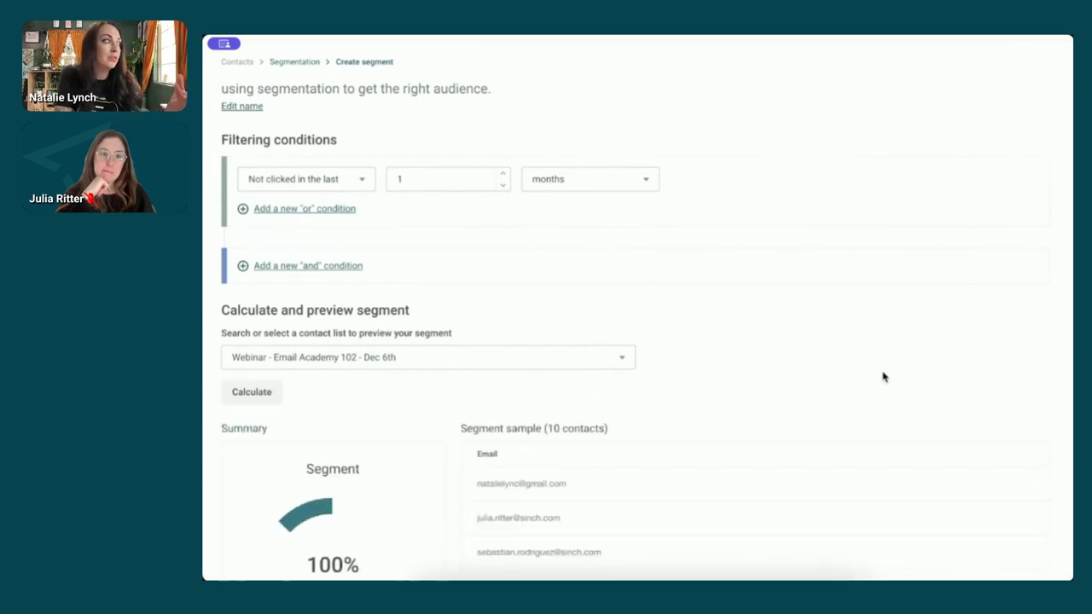
scroll(884, 377, down, 3)
scroll(885, 377, down, 3)
scroll(755, 332, down, 3)
scroll(756, 332, up, 6)
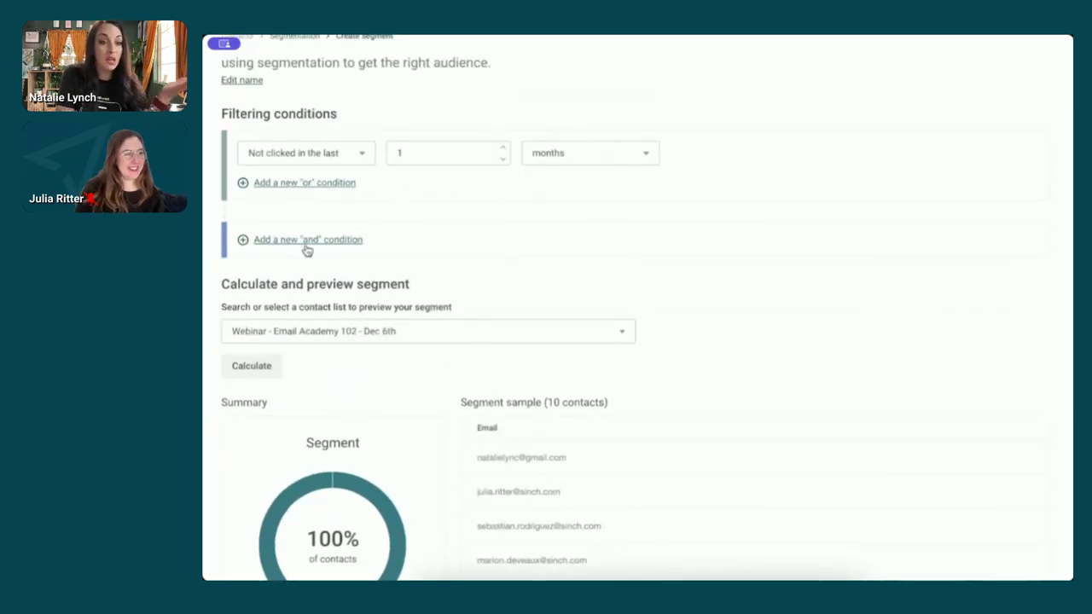
click(306, 243)
- Make the new condition 'email Does not contain gmail.com'
click(305, 256)
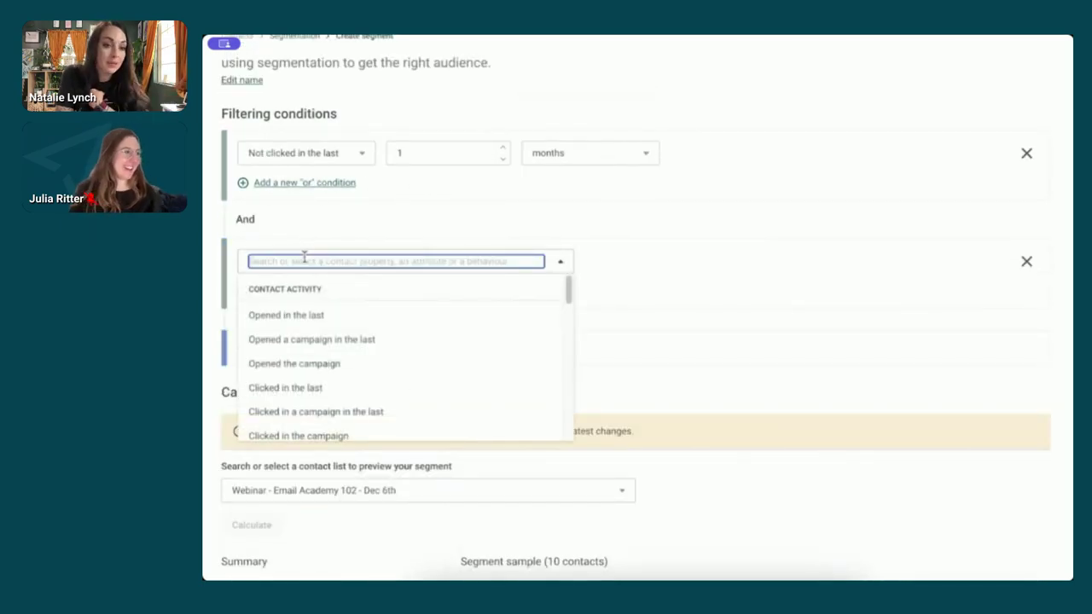
text(ema)
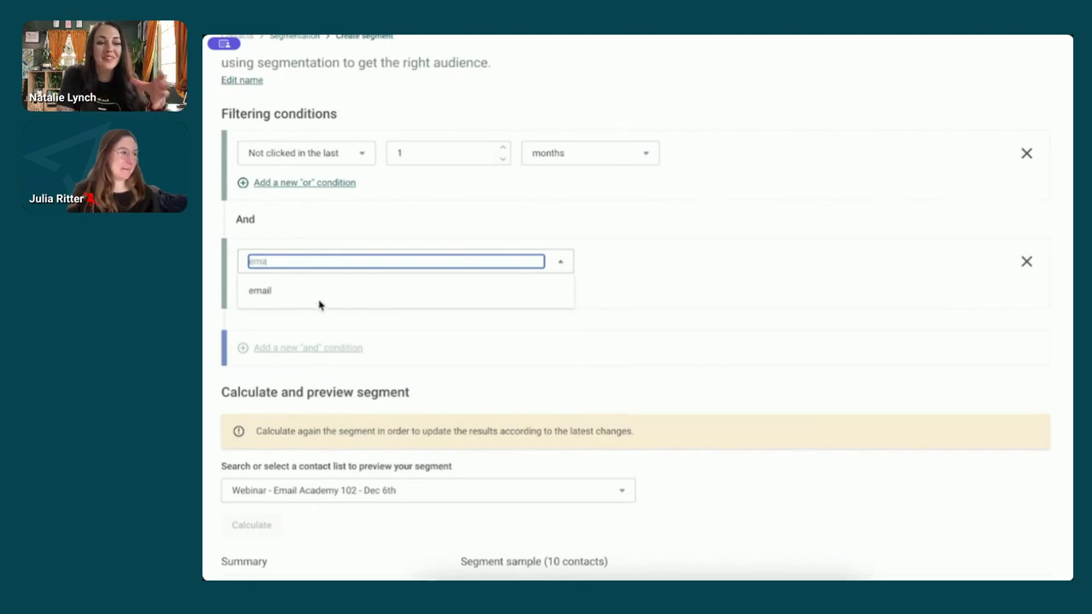
click(321, 299)
click(493, 261)
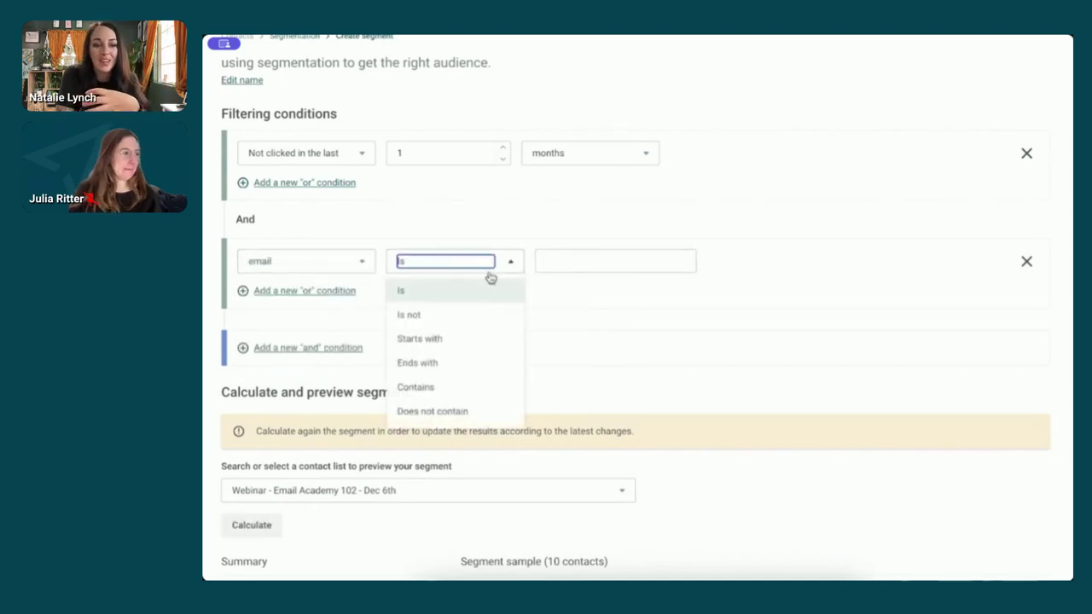
click(456, 410)
click(578, 264)
text(gmail.com)
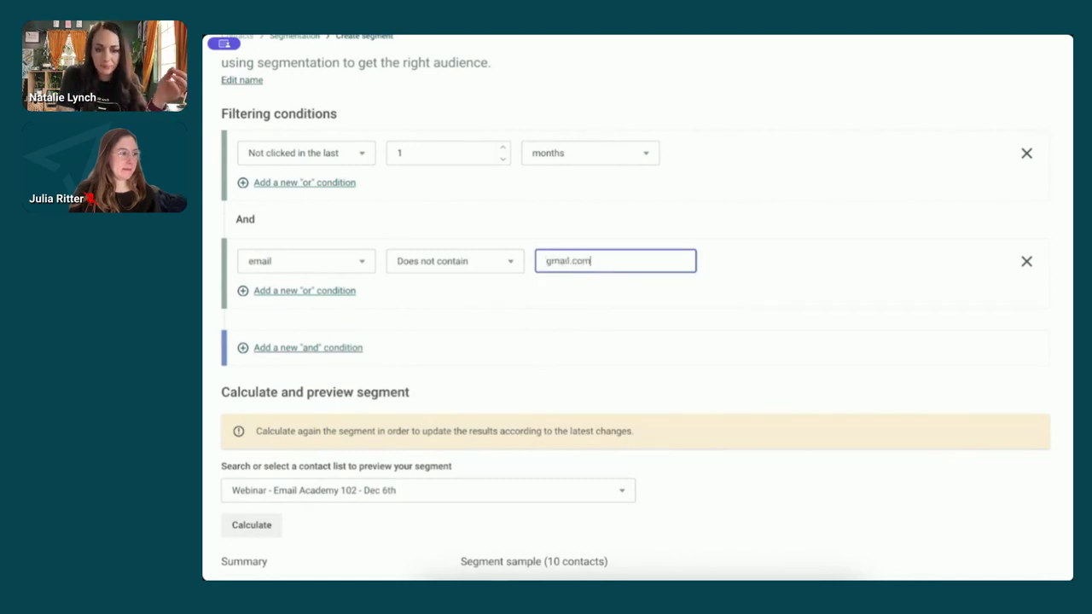
- Recalculate the preview, now matching 1146 of 1149 contacts
scroll(627, 305, down, 1)
scroll(627, 305, down, 3)
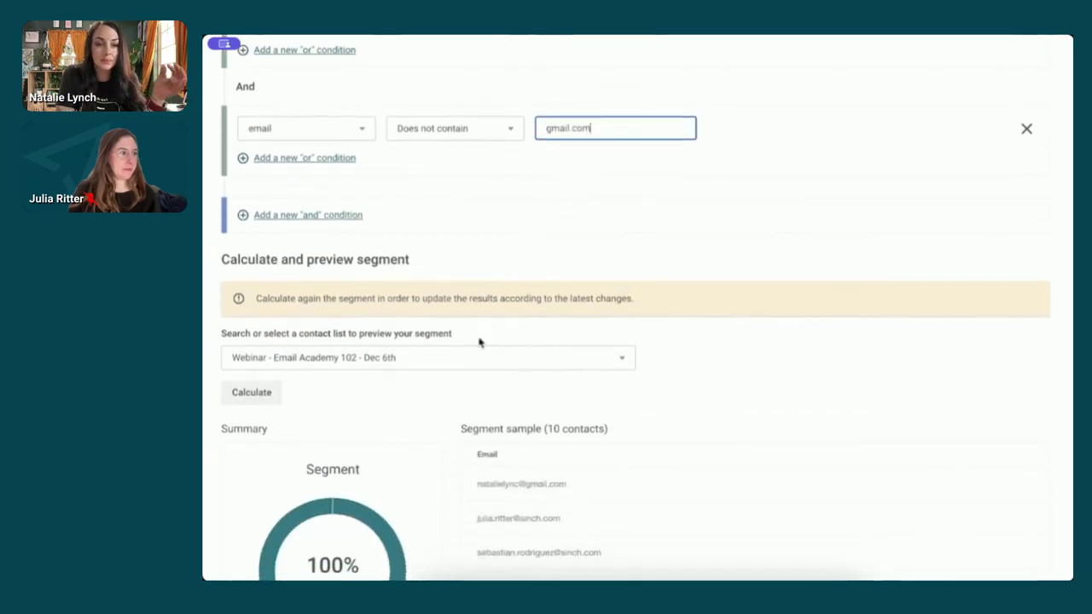
click(266, 396)
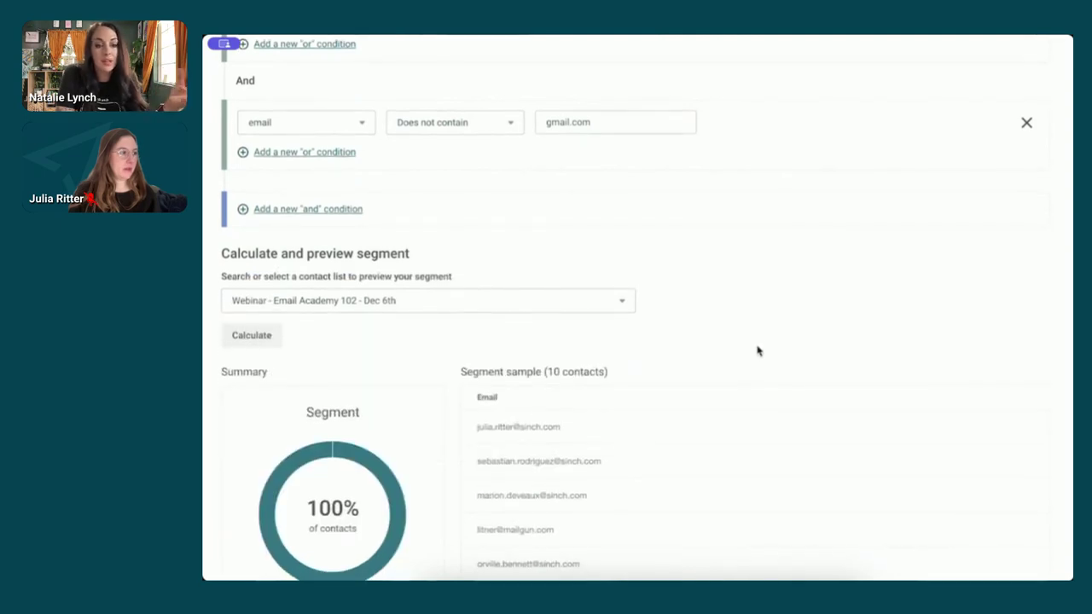
scroll(756, 353, down, 3)
scroll(764, 338, down, 1)
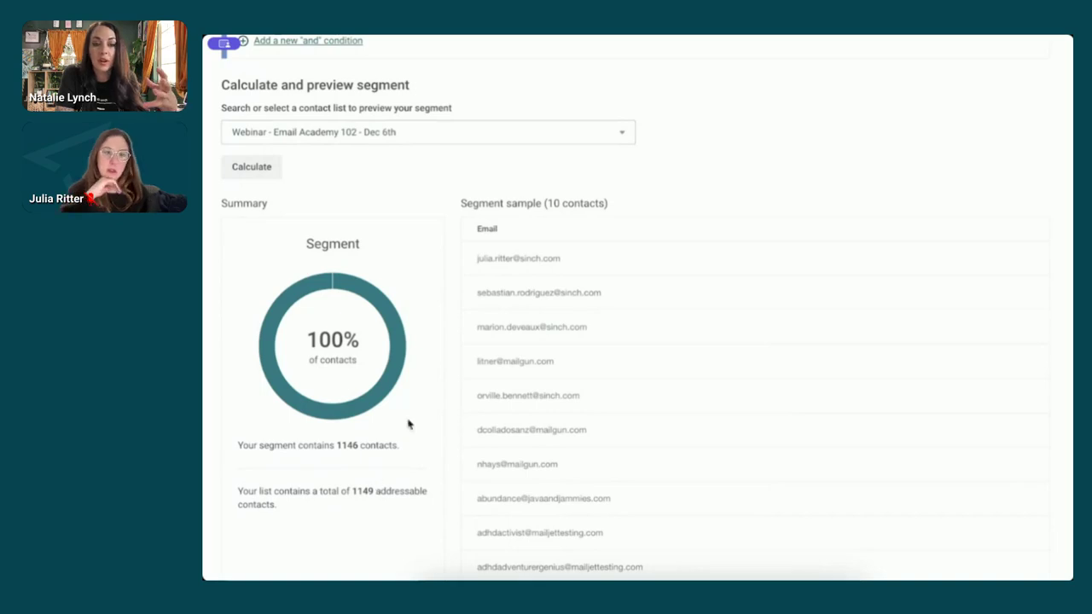
scroll(576, 296, up, 8)
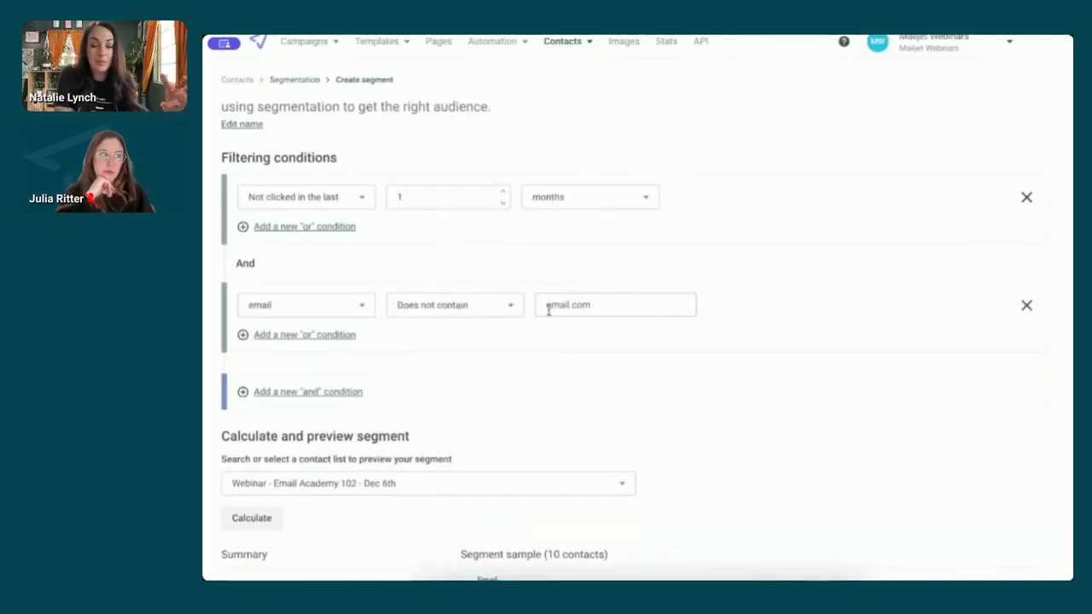
- Add a third 'and' condition: Opened in the last 6 months
click(324, 394)
click(322, 414)
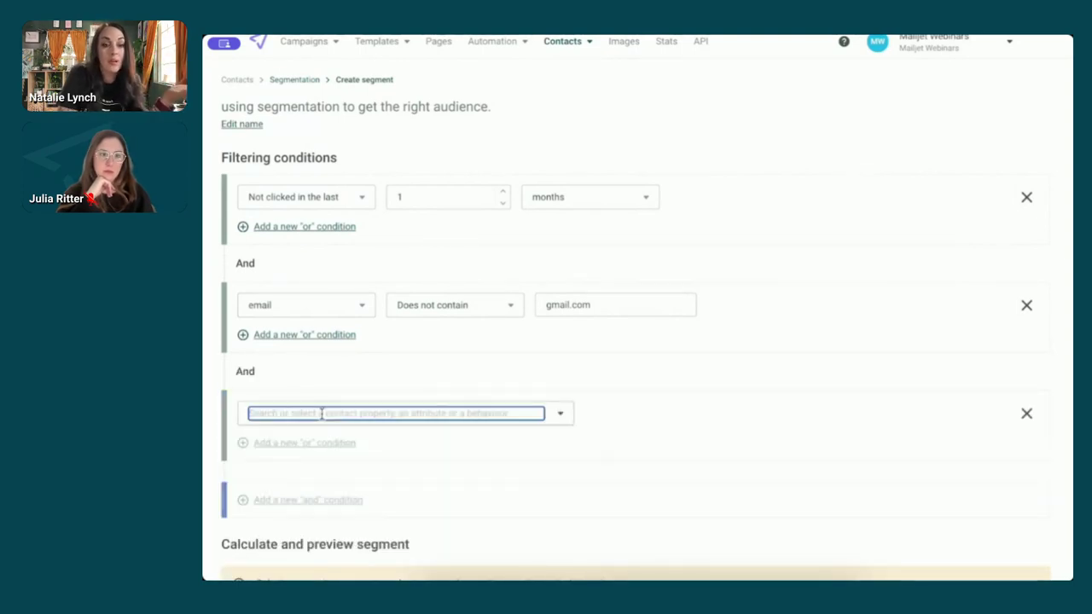
scroll(363, 465, down, 3)
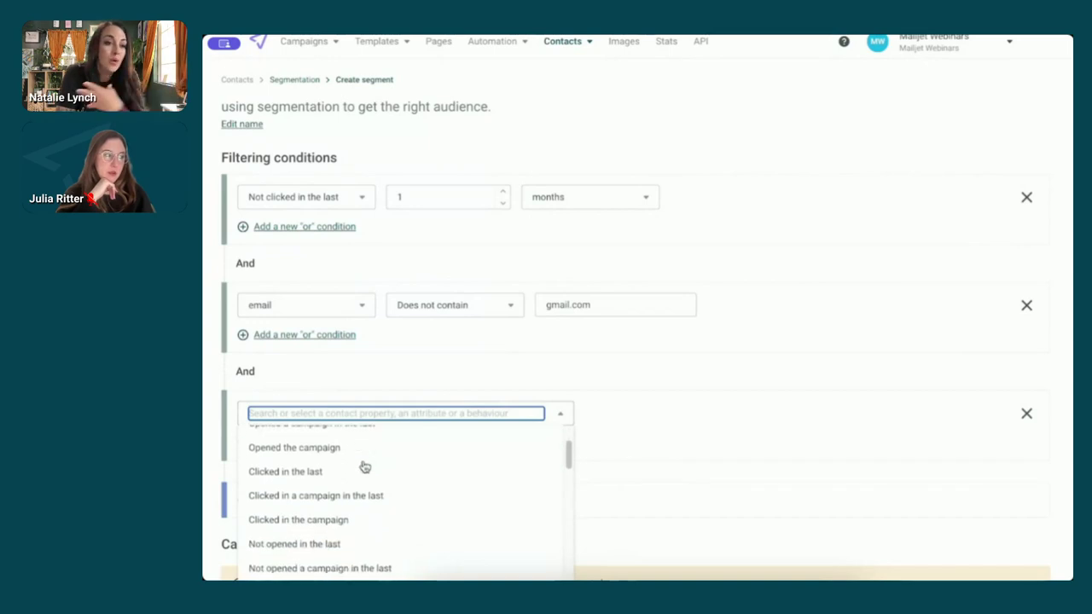
scroll(921, 451, down, 2)
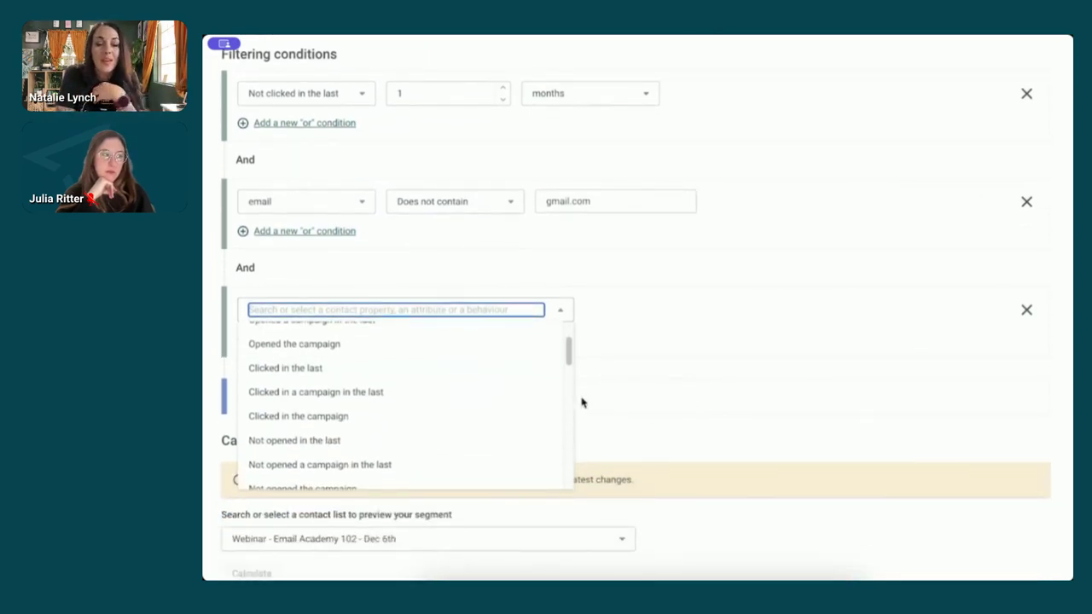
scroll(514, 390, up, 2)
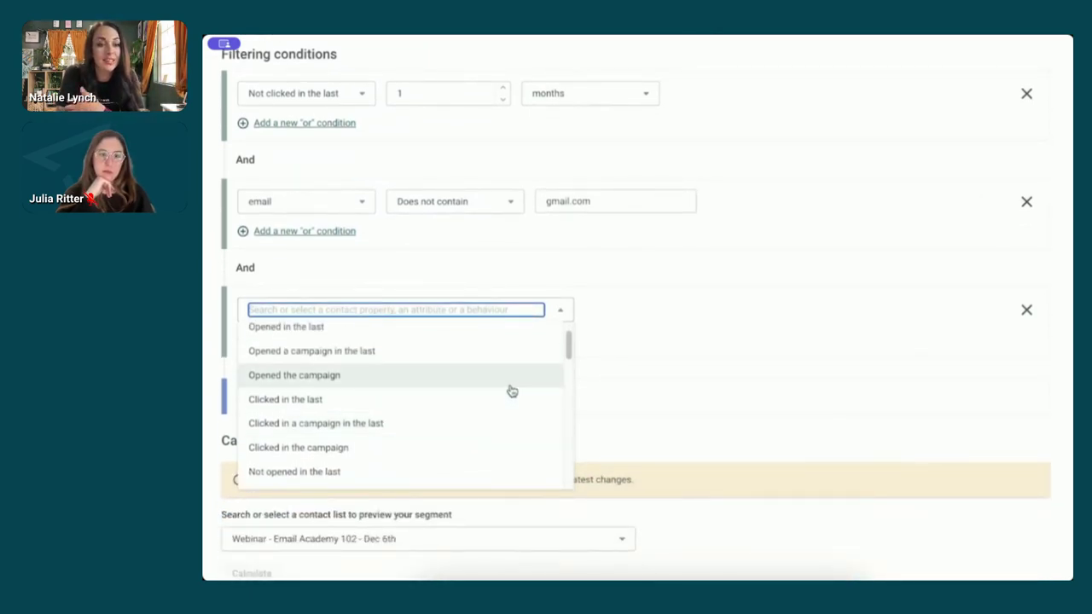
click(385, 380)
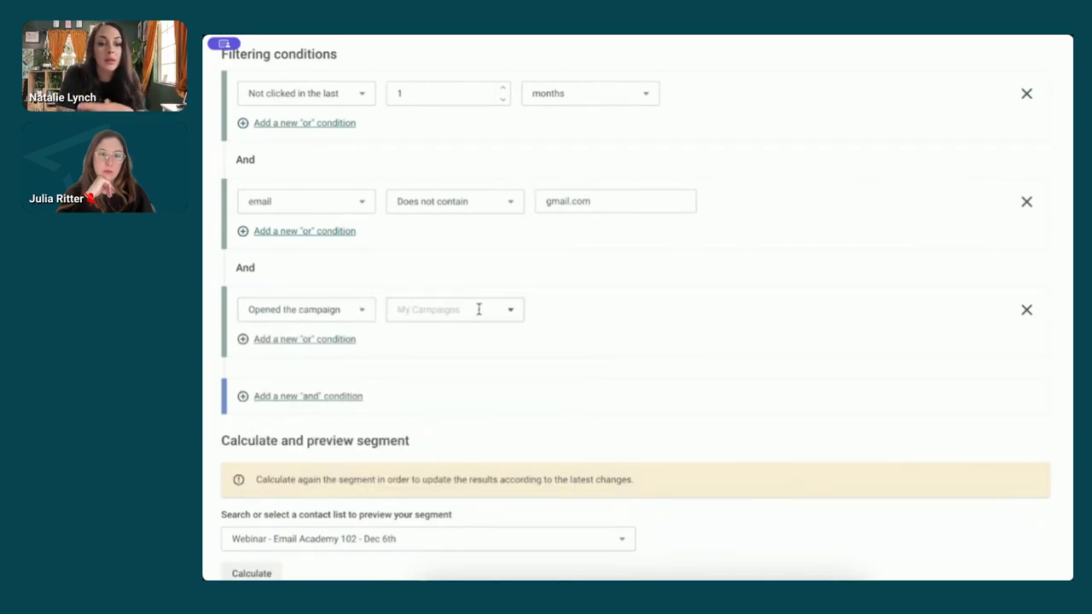
click(331, 310)
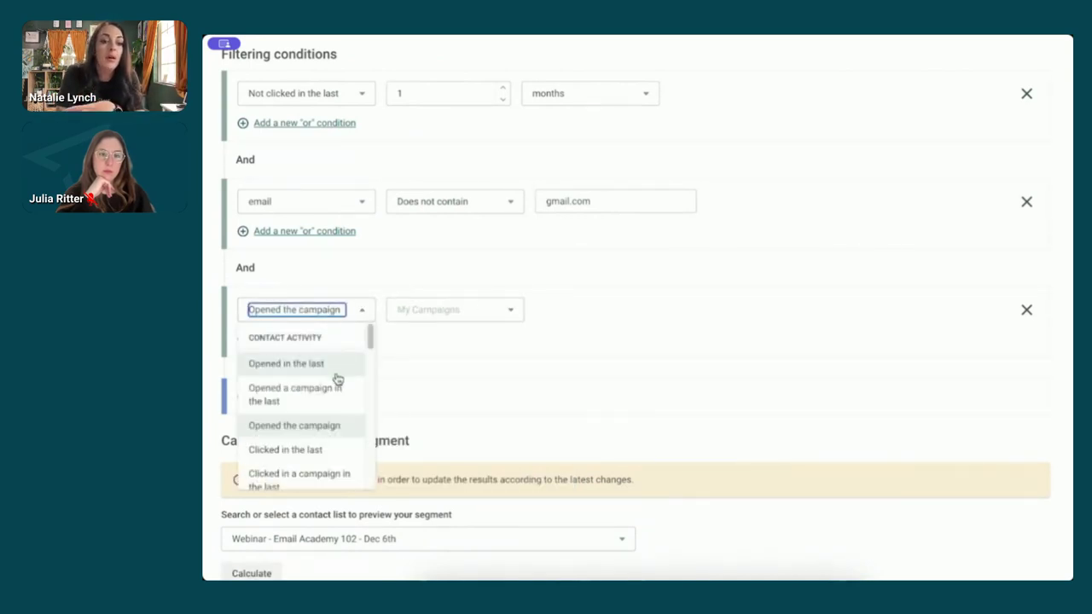
click(338, 367)
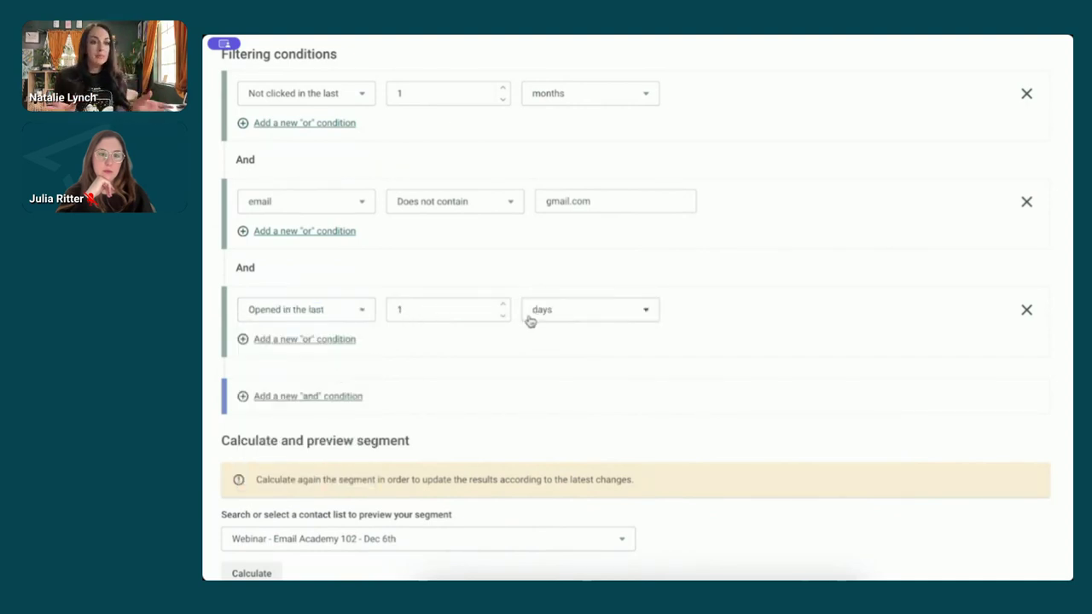
click(646, 312)
click(569, 360)
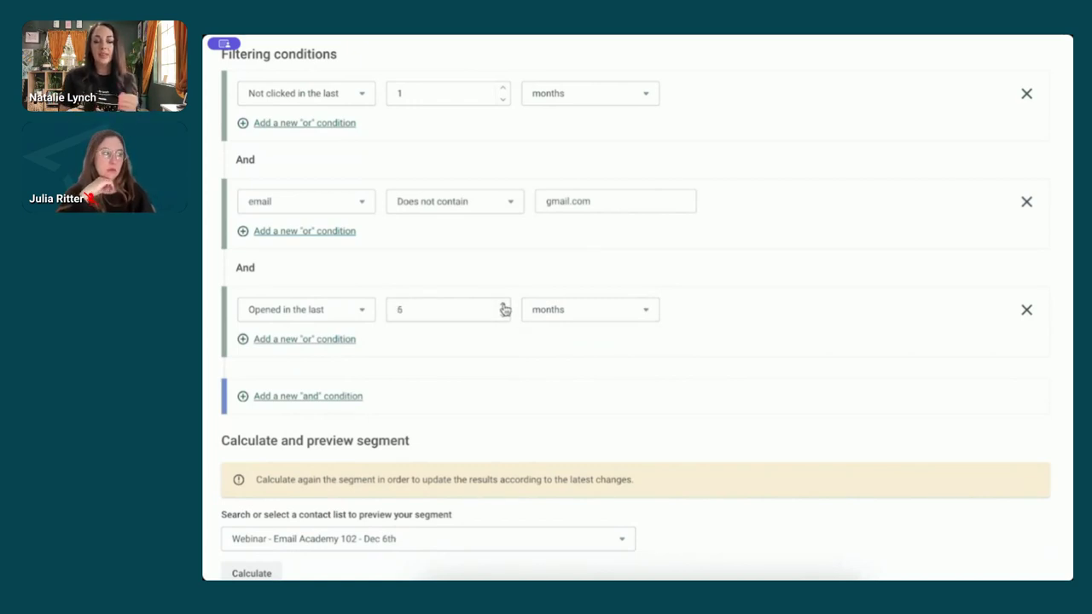
- Recalculate the segment and highlight the resulting 51-contact count
scroll(527, 341, down, 1)
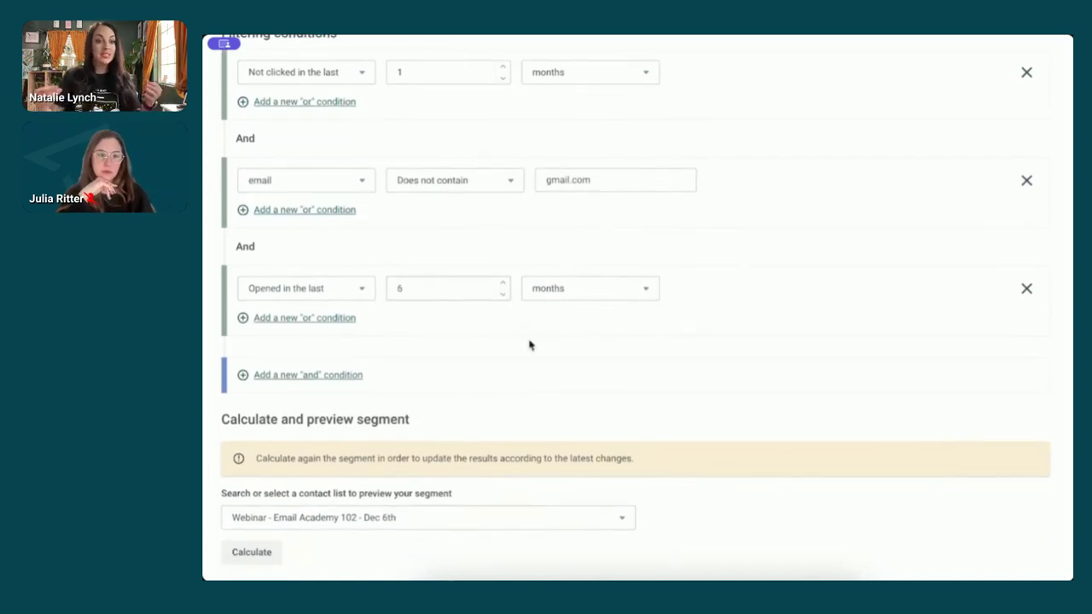
scroll(529, 345, down, 5)
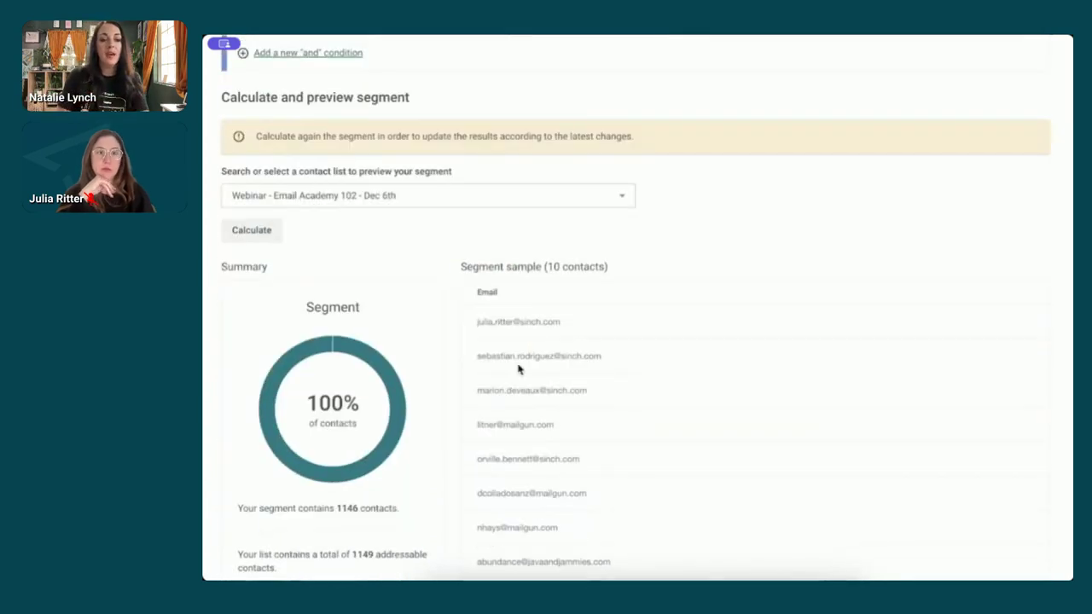
click(253, 159)
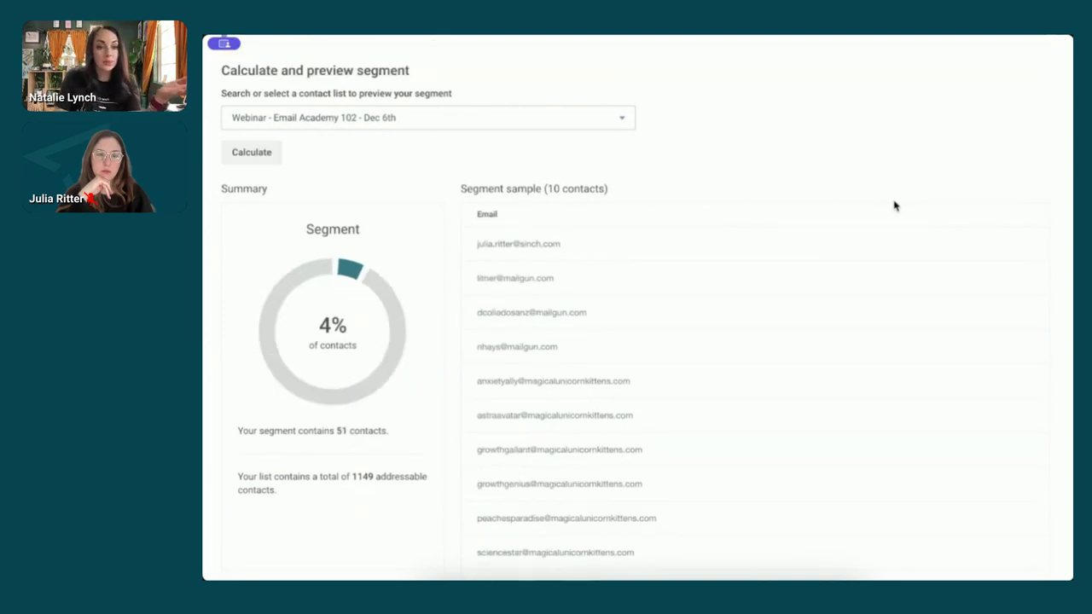
drag(391, 431, 339, 431)
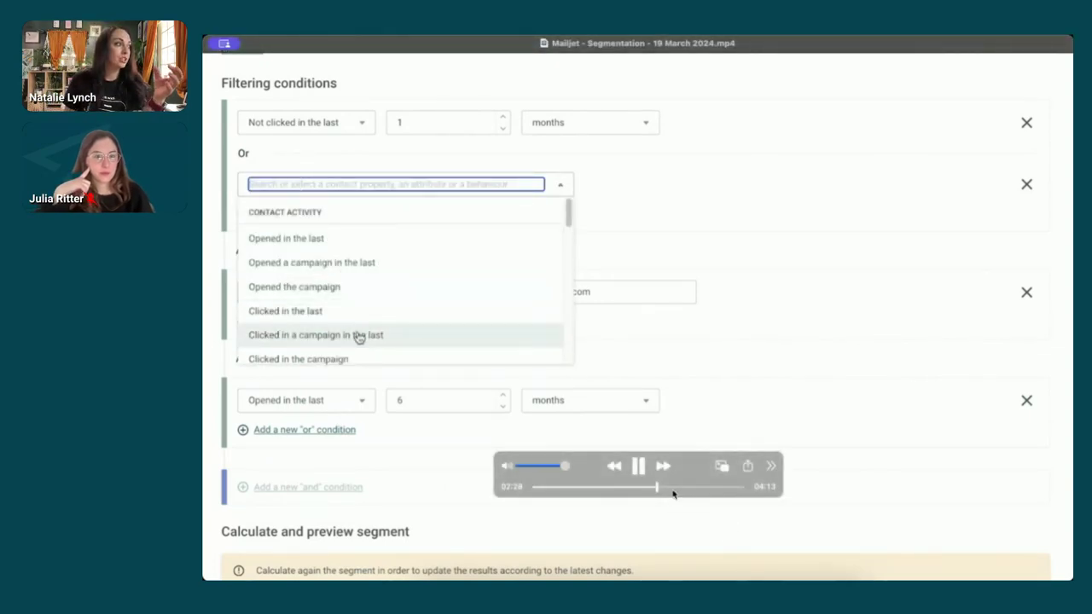
- Skip ahead in the demo video to the My Segments list of saved segments
click(674, 487)
click(688, 487)
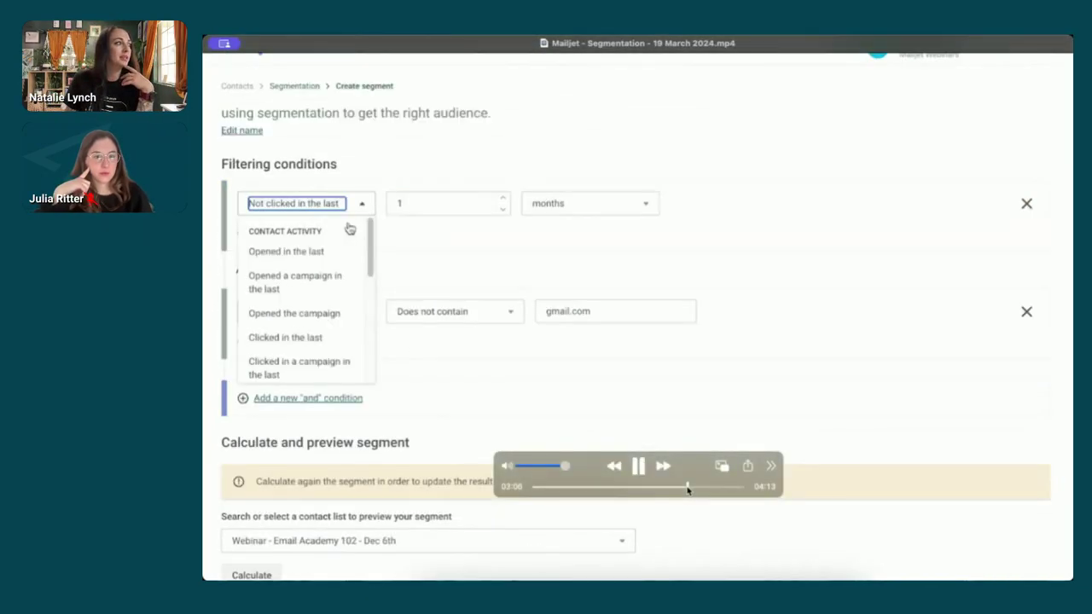
click(705, 487)
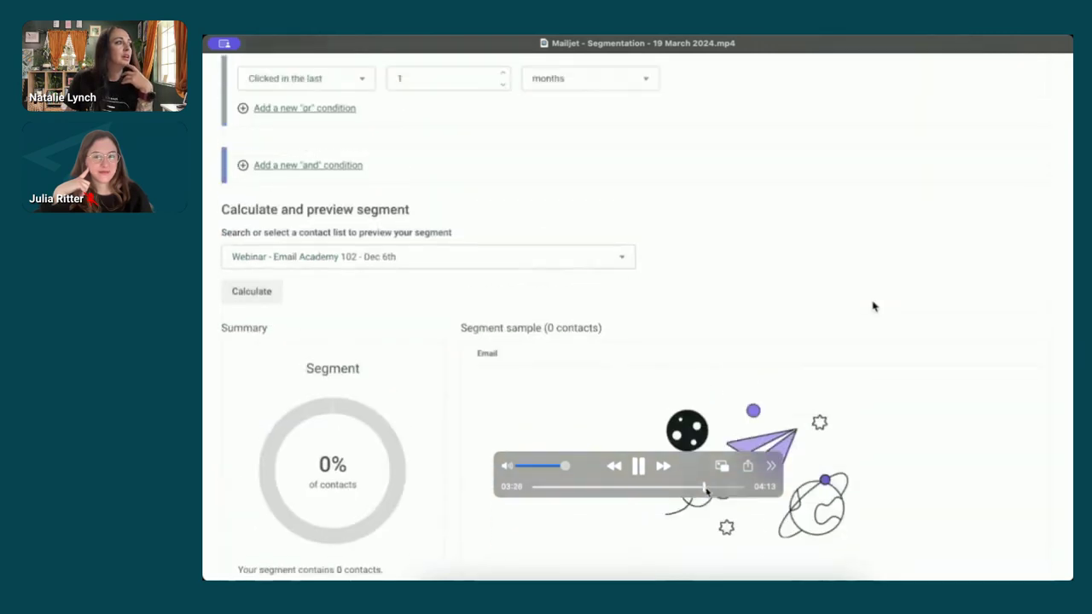
click(715, 487)
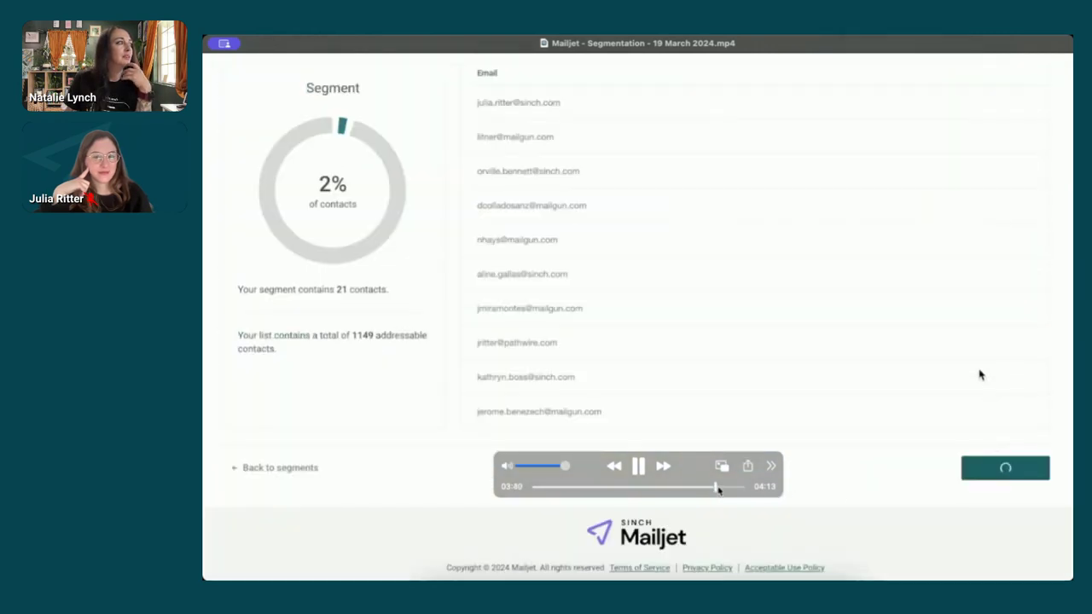
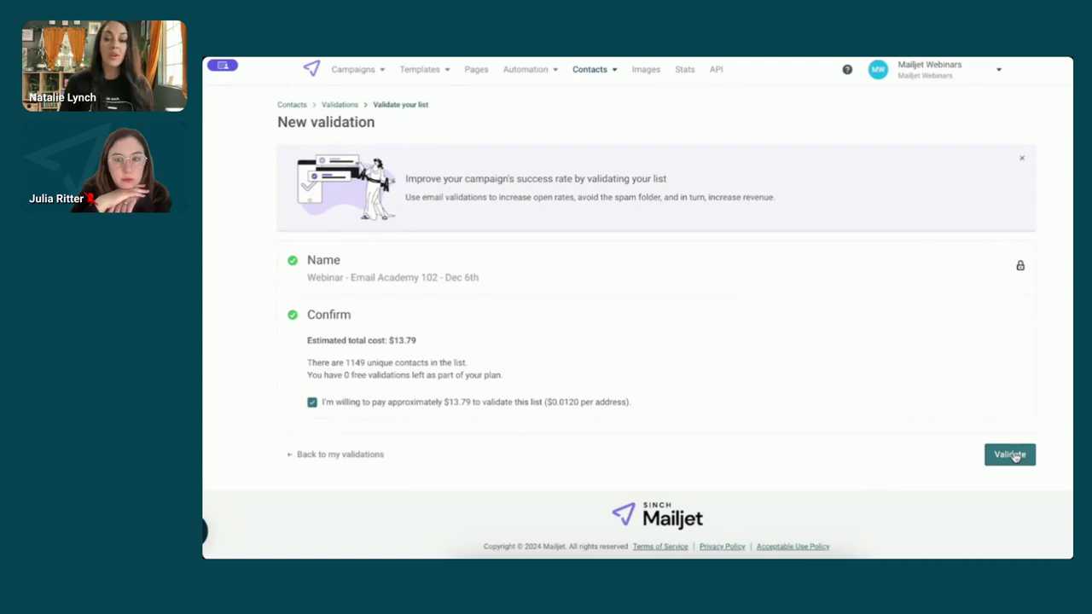
- Start validating the webinar contact list and expand the 9:30:24 AM validation's deliverability and risk charts
click(1011, 454)
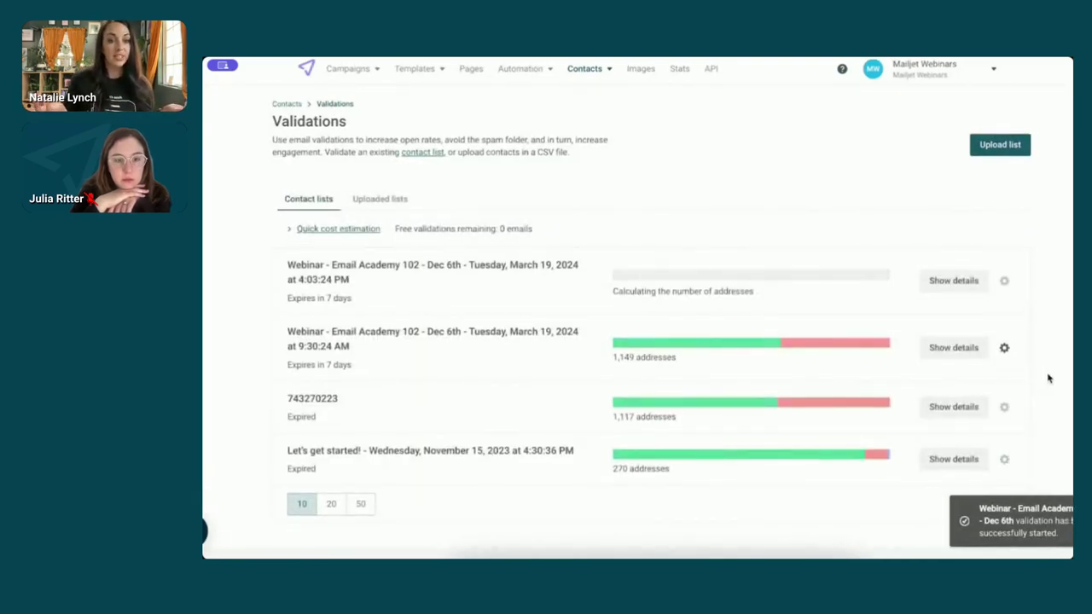
scroll(1048, 378, down, 1)
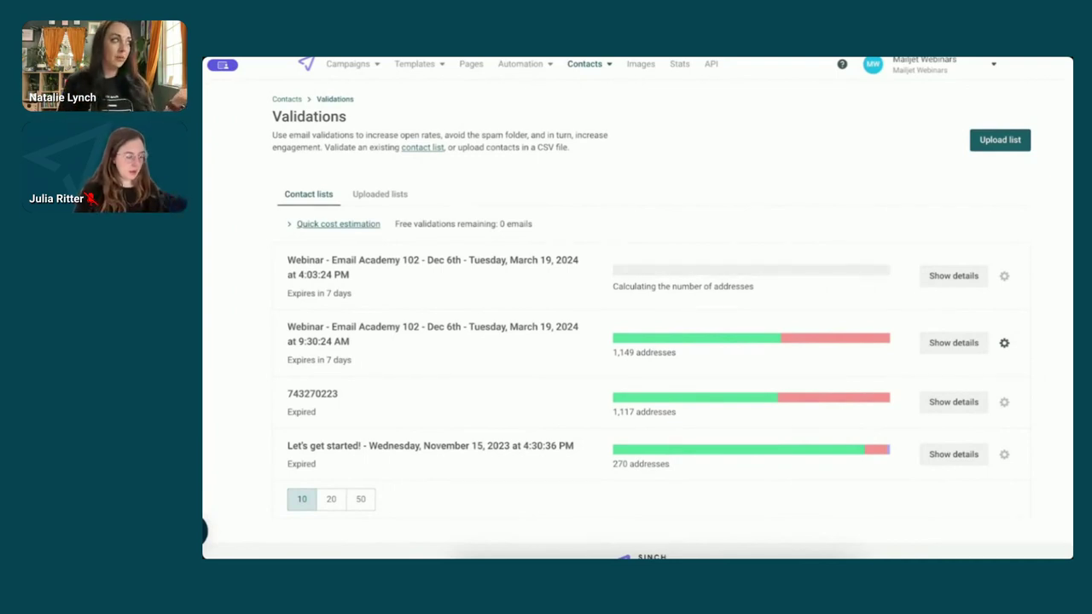
click(1003, 344)
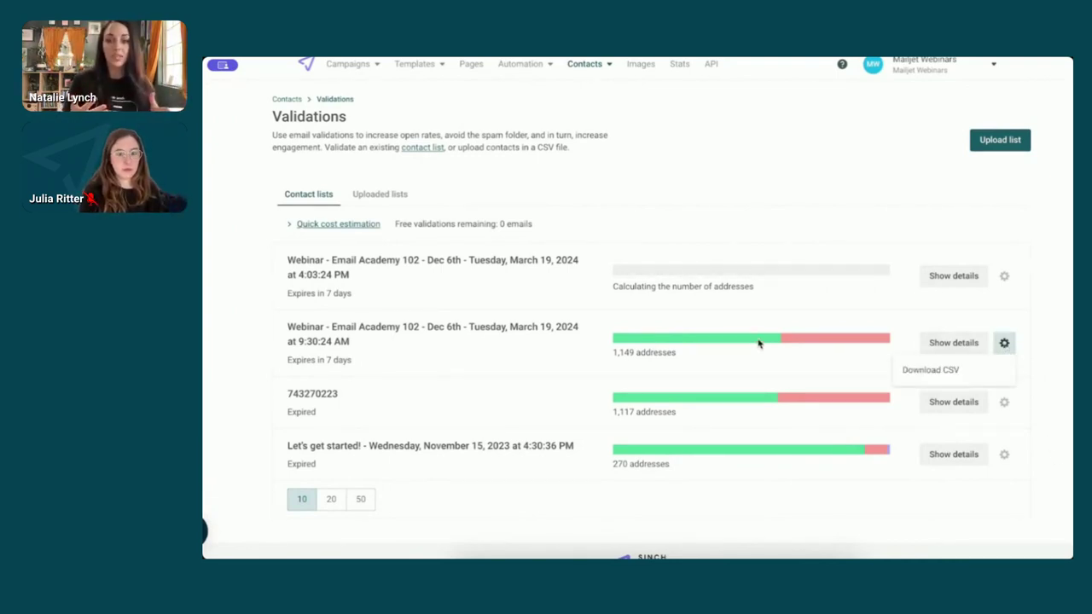
click(953, 344)
click(953, 343)
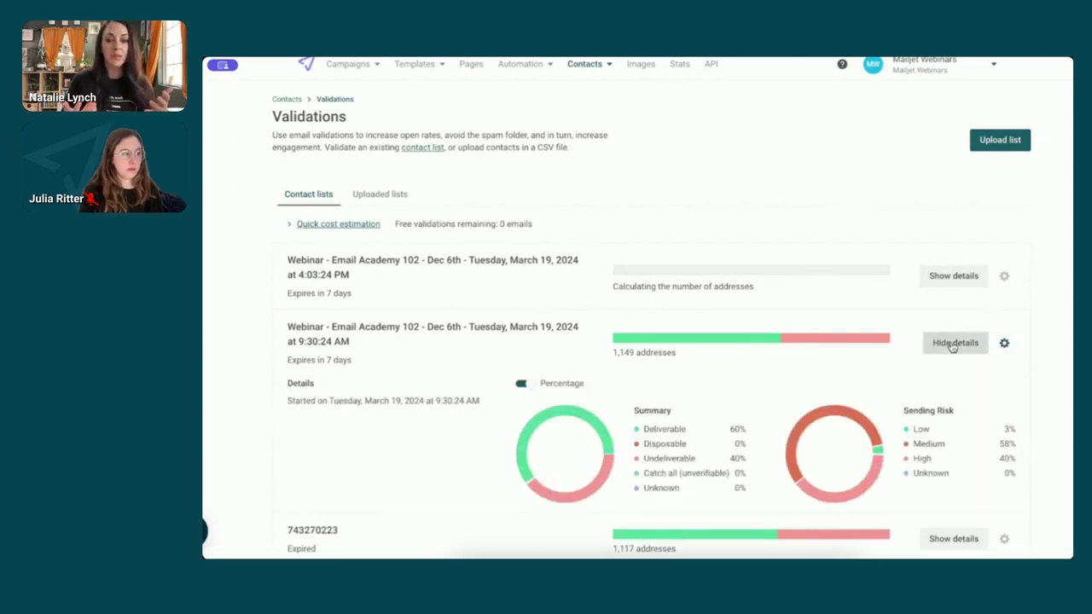
- Download the earlier validation's results as a 98.8 KB CSV file to the Desktop
mouse_move(1004, 390)
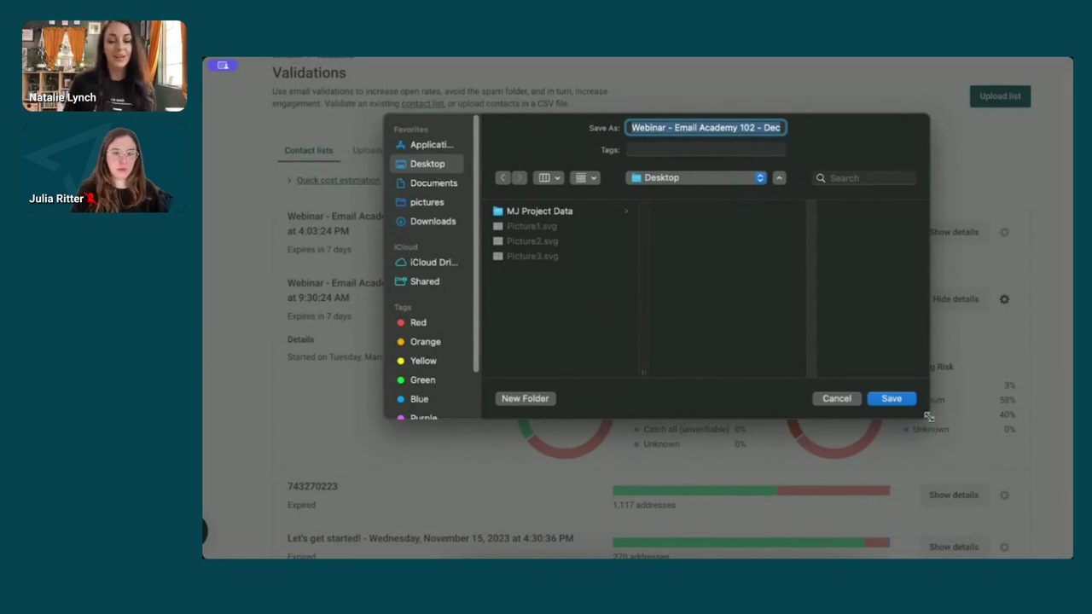
click(902, 400)
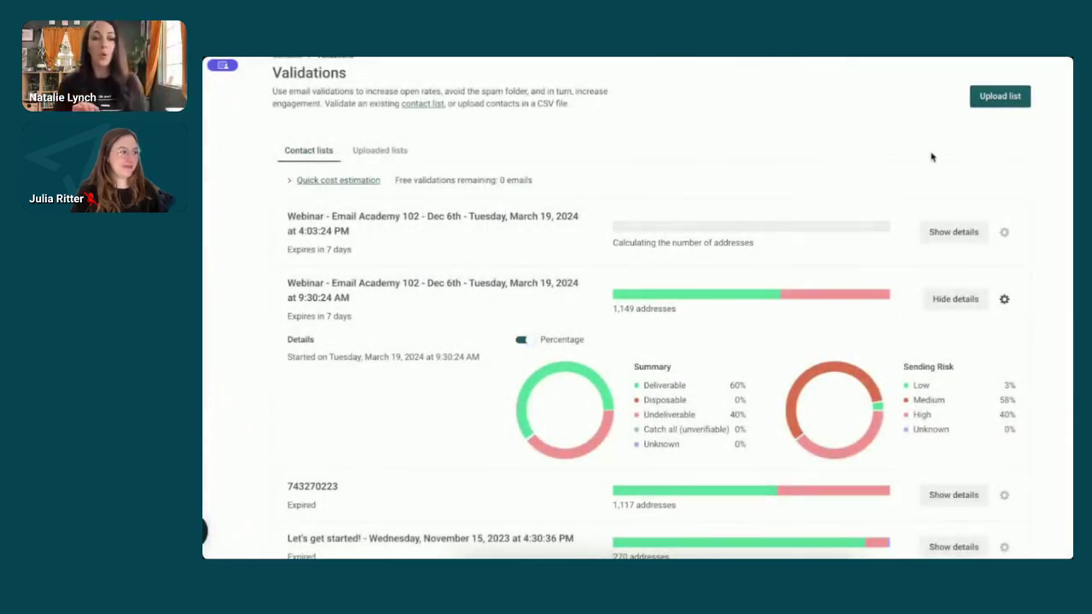
- Review the results CSV in Excel, filtered to 695 deliverable of 1149 records, then close it
key(super+Tab)
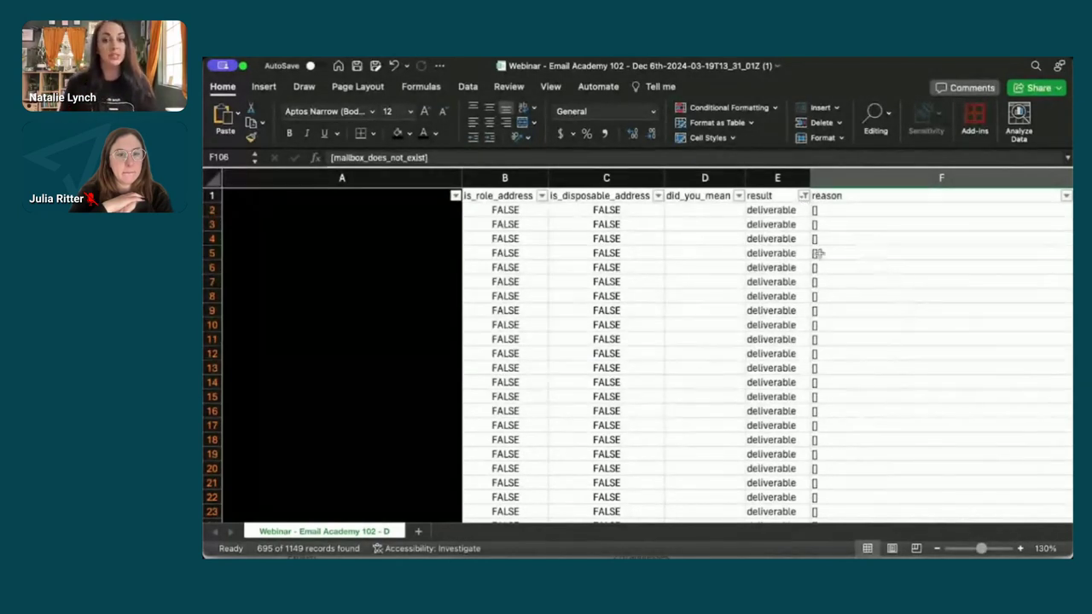
click(233, 67)
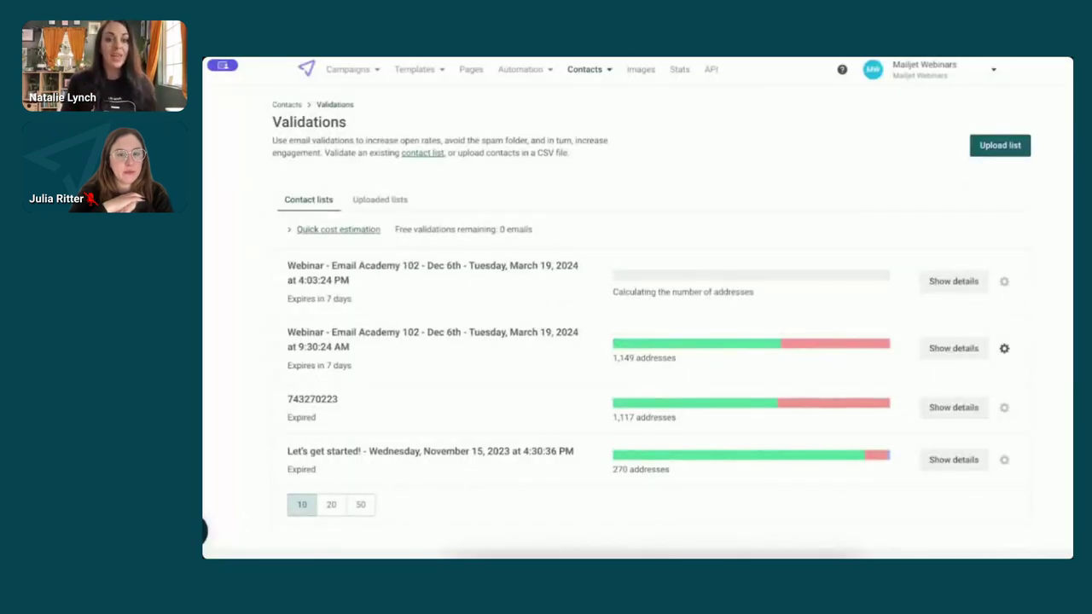